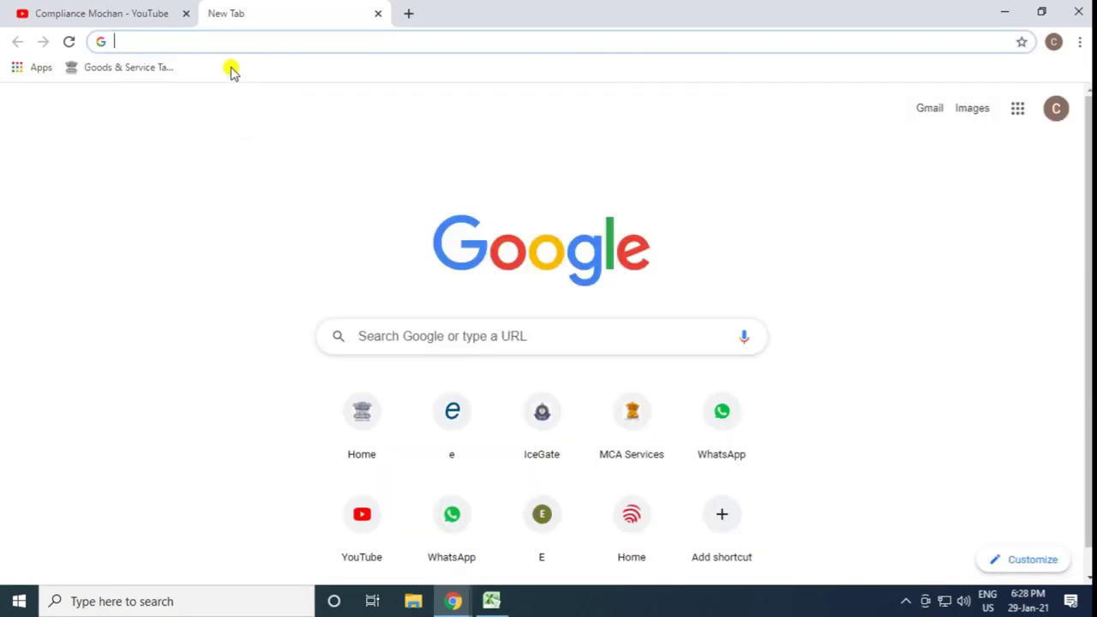
Open the income tax e-Filing homepage and dismiss the Honoring the Honest popup
text(in)
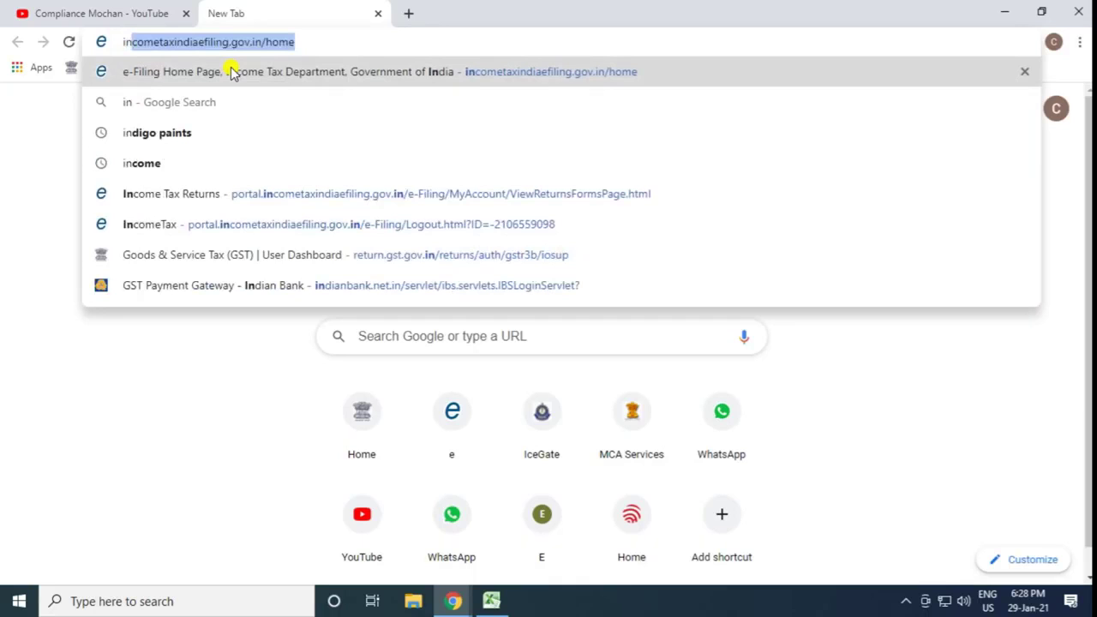
click(231, 72)
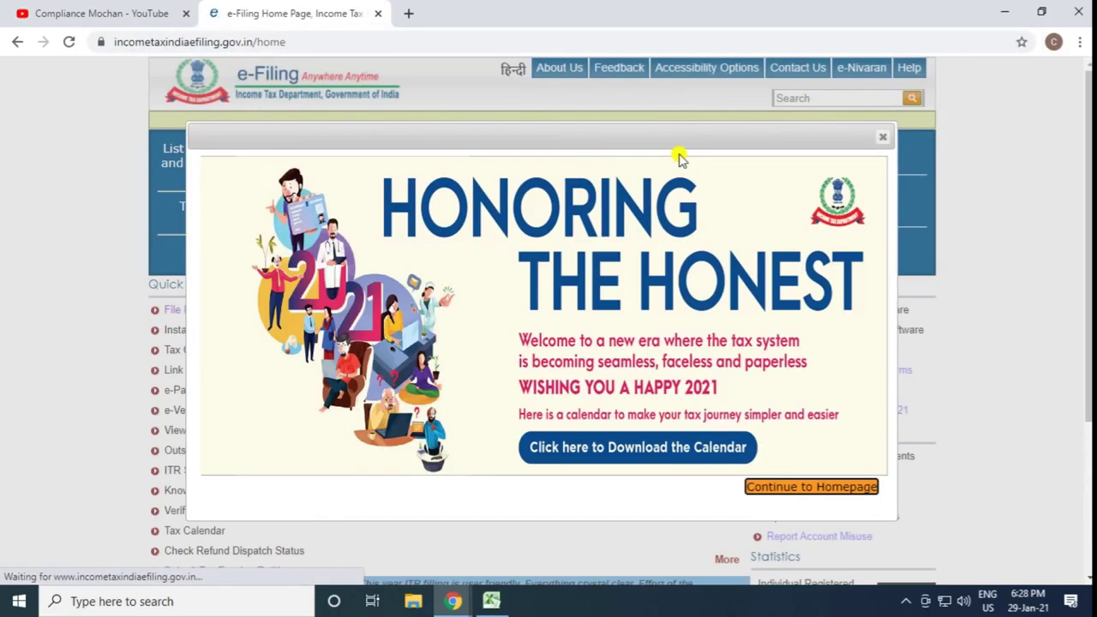
click(883, 137)
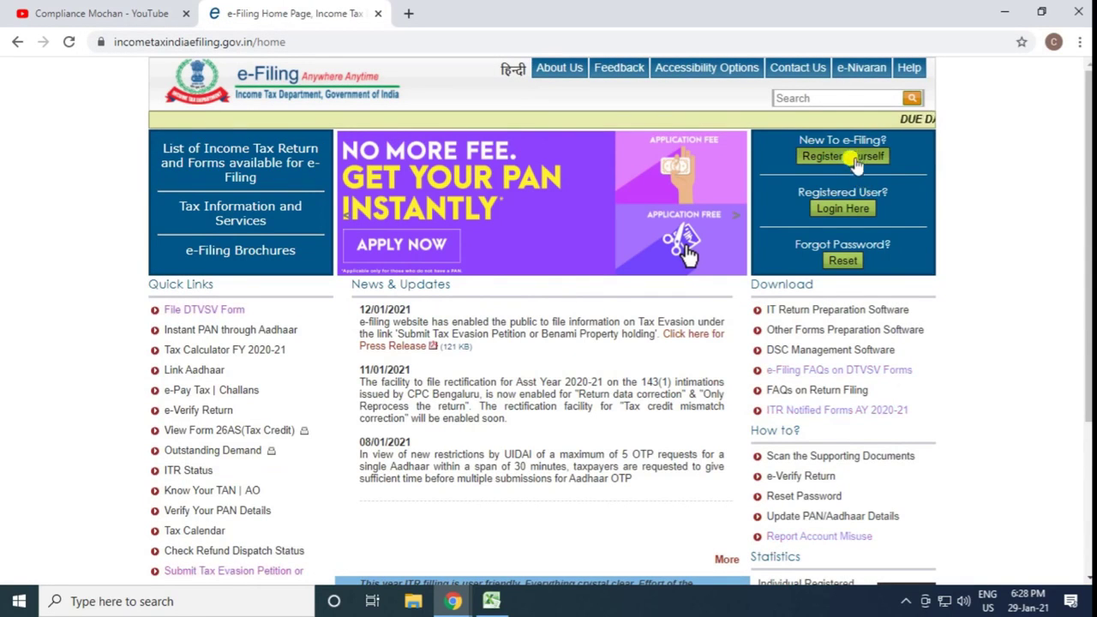
Start a Tax Deductor and Collector registration and submit the deductor's TAN
click(854, 158)
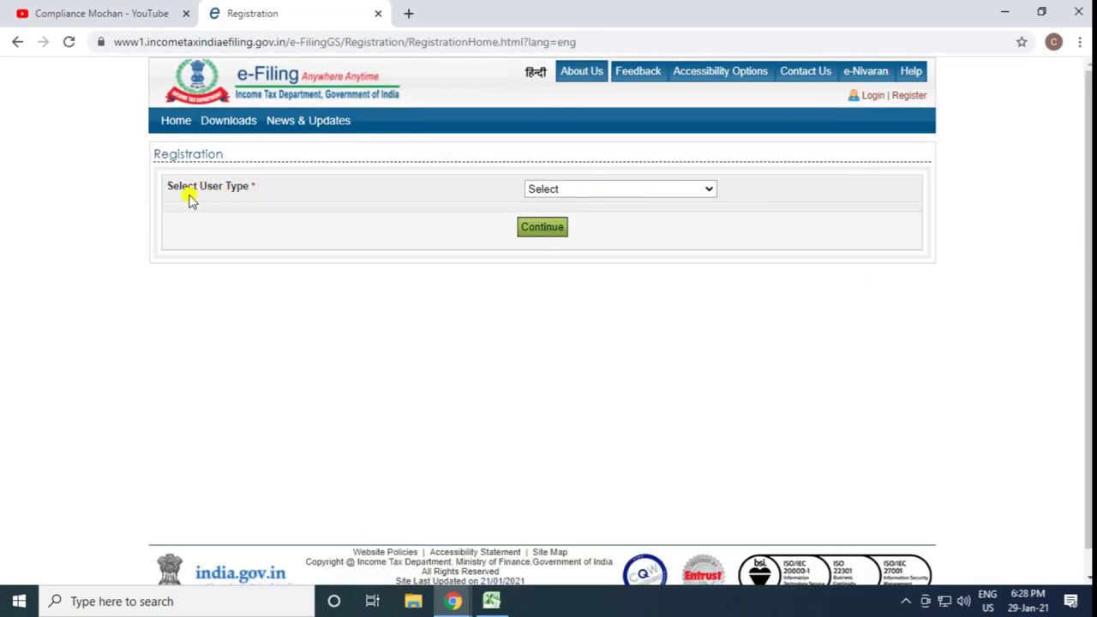
click(557, 190)
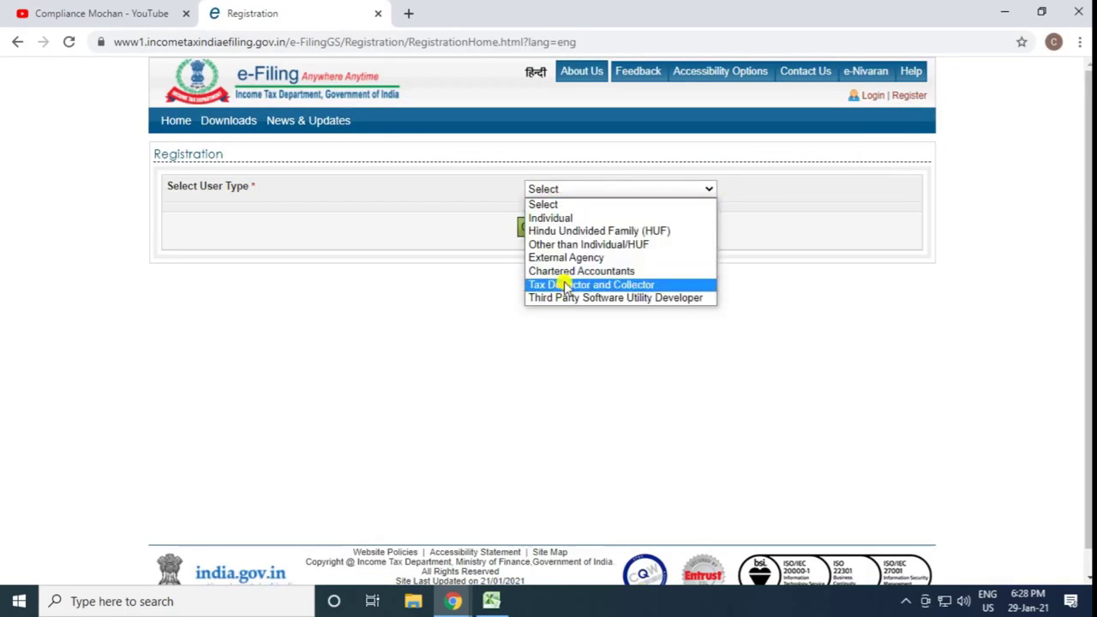
click(566, 286)
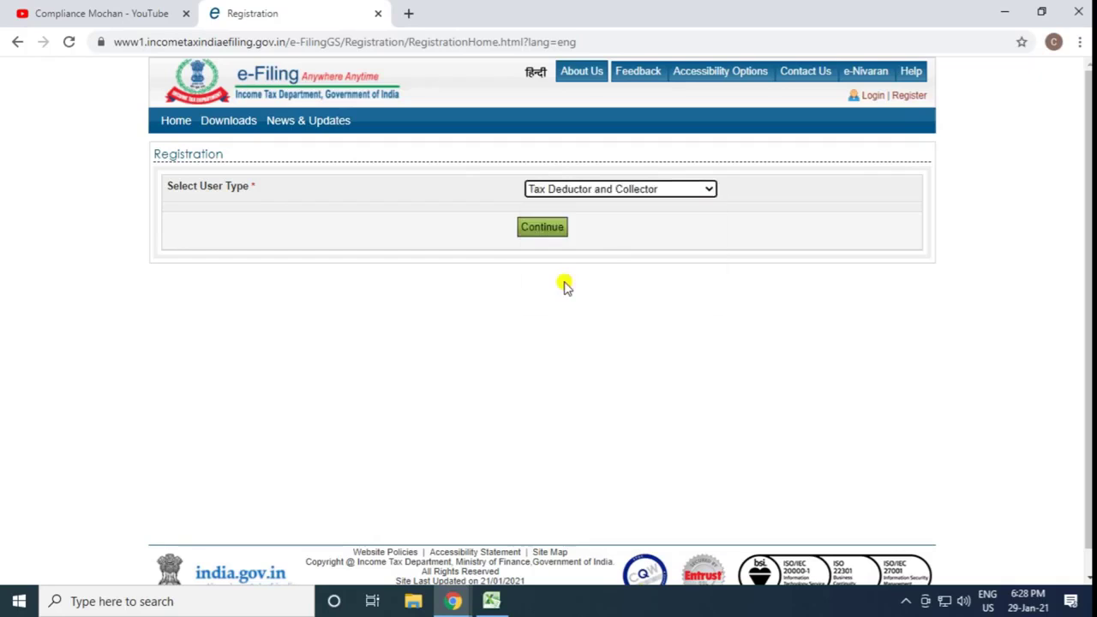
click(531, 230)
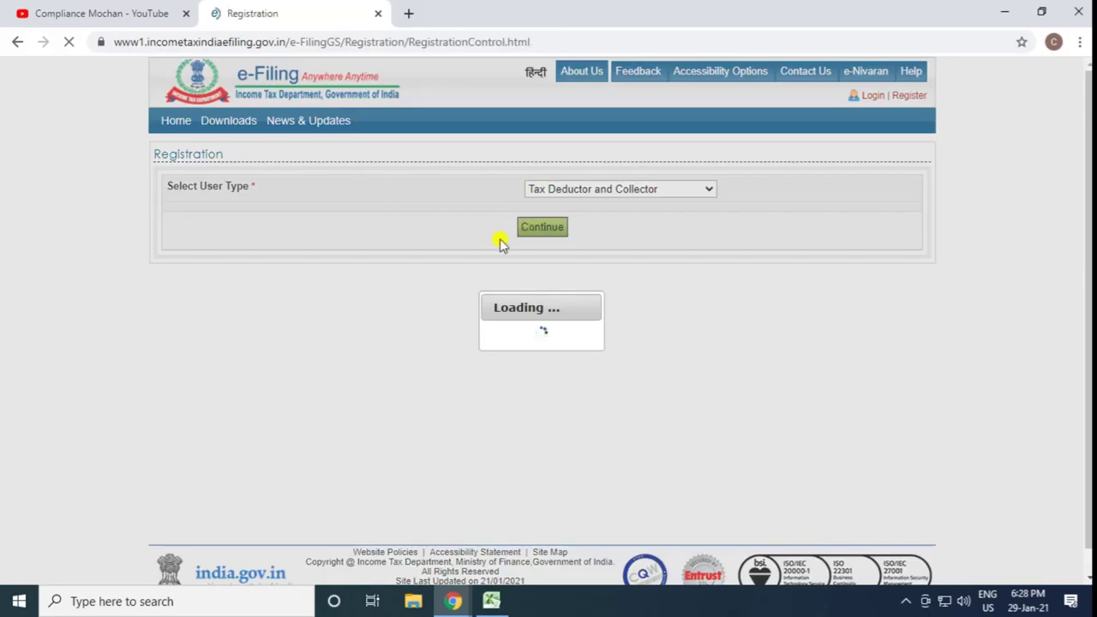
click(420, 220)
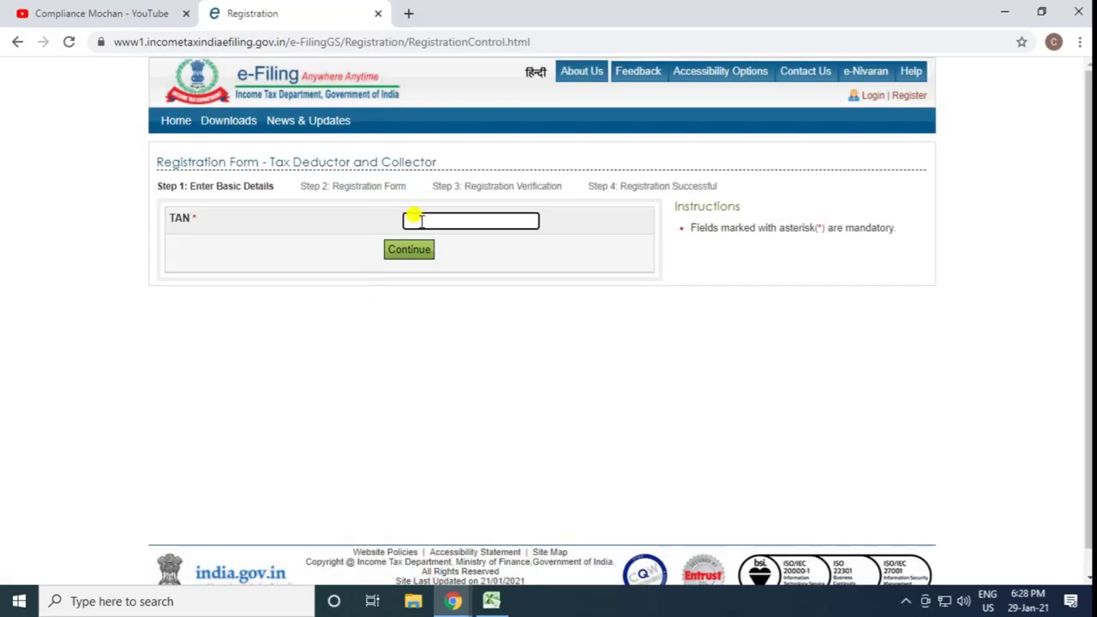
key(ctrl+v)
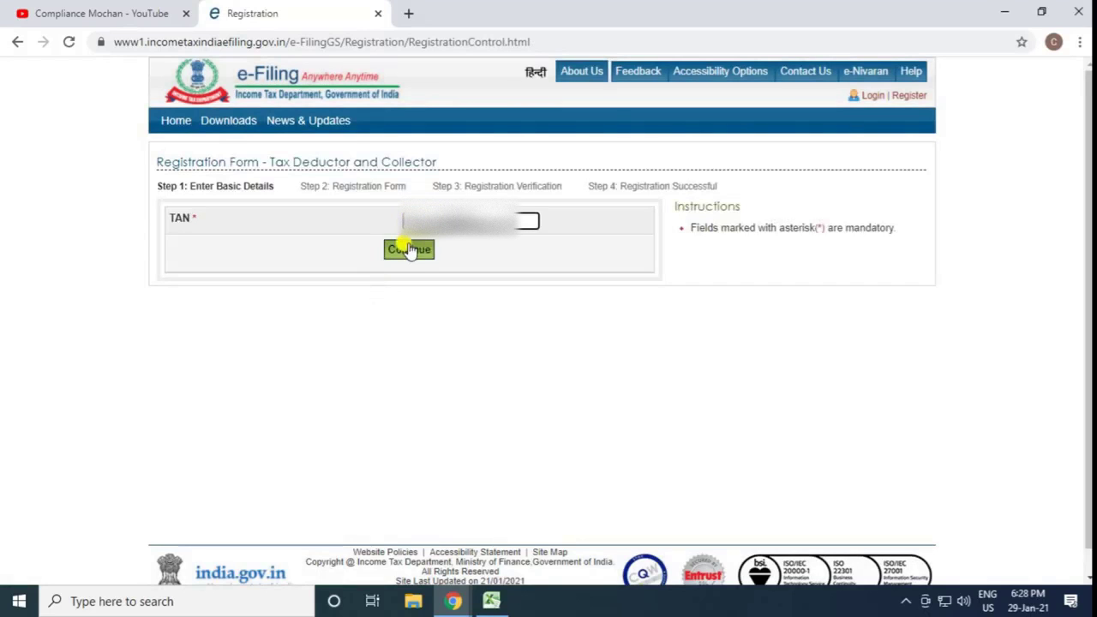
click(410, 250)
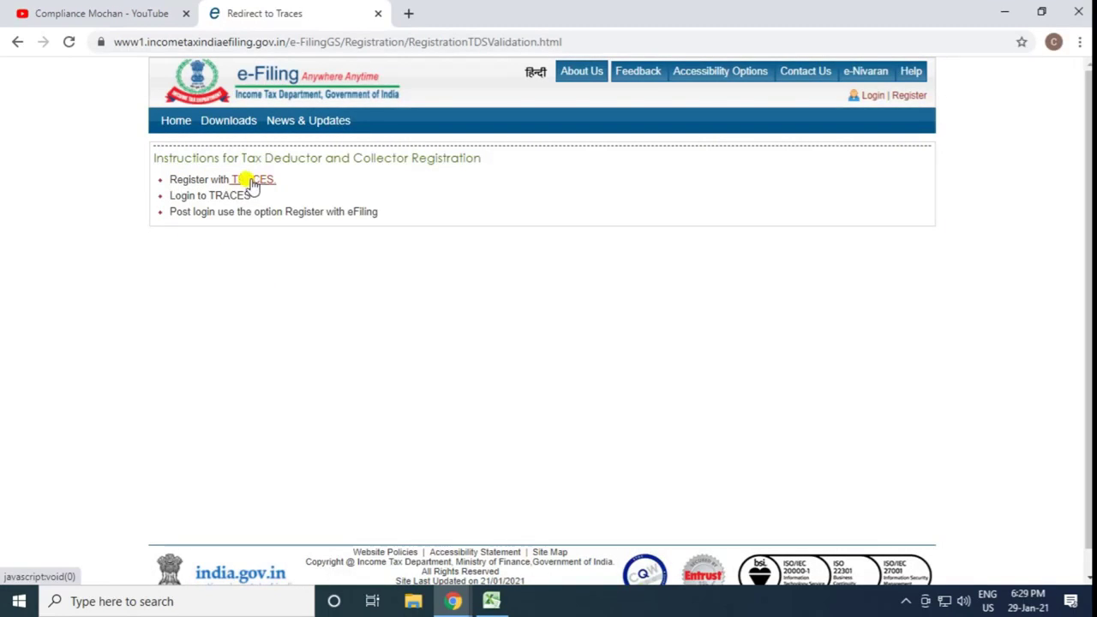
Follow the TRACES registration link, confirming the disclaimer and dismissing the caution notice
click(249, 181)
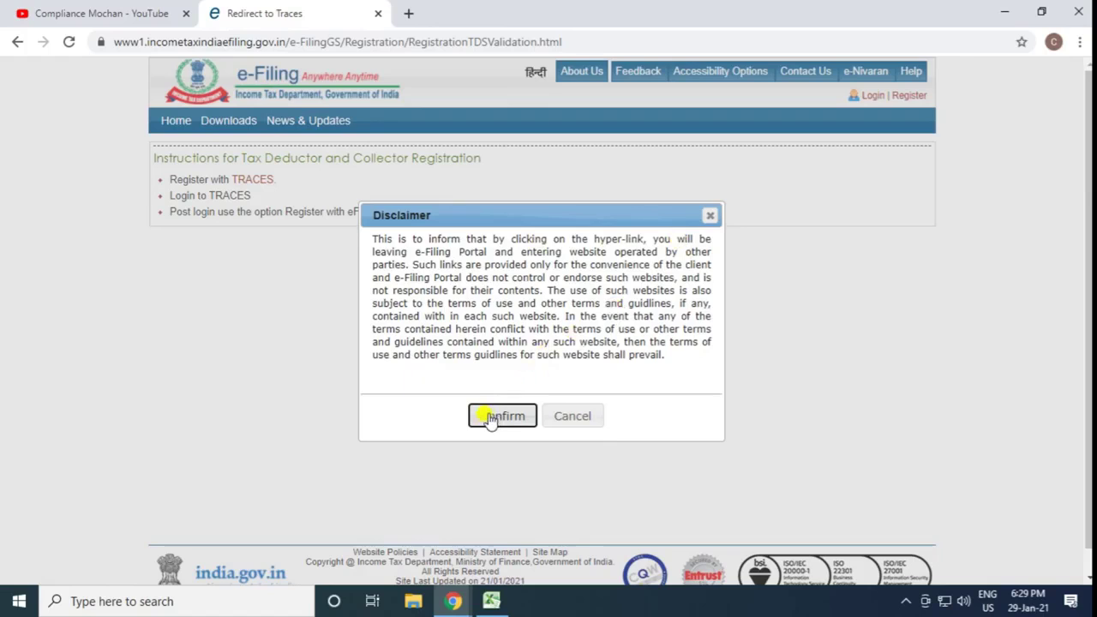
click(490, 418)
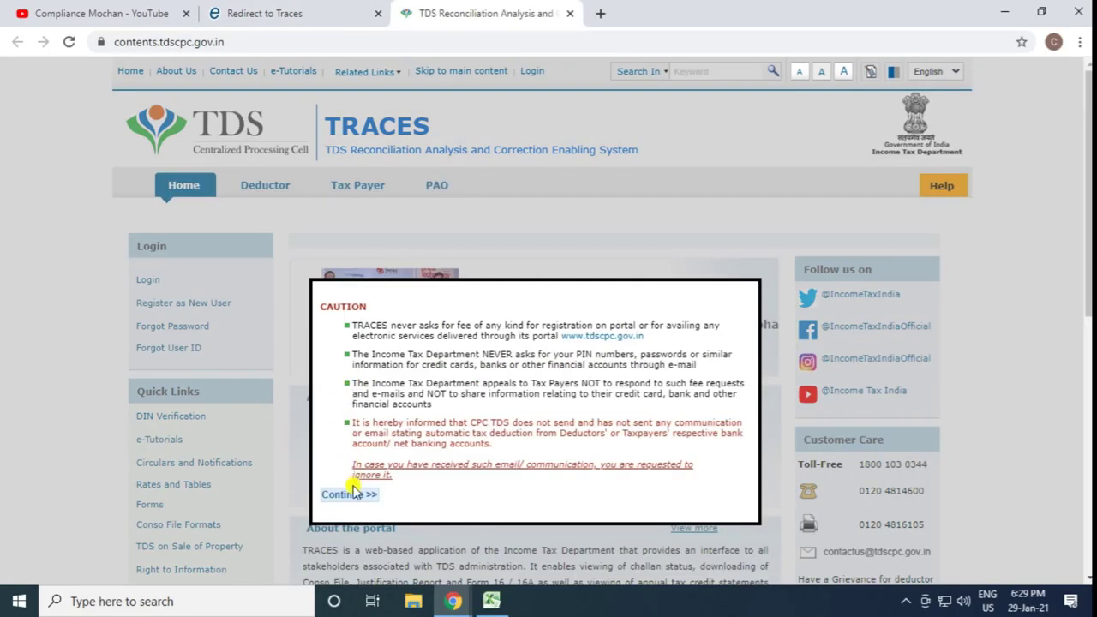
click(350, 494)
mouse_move(155, 307)
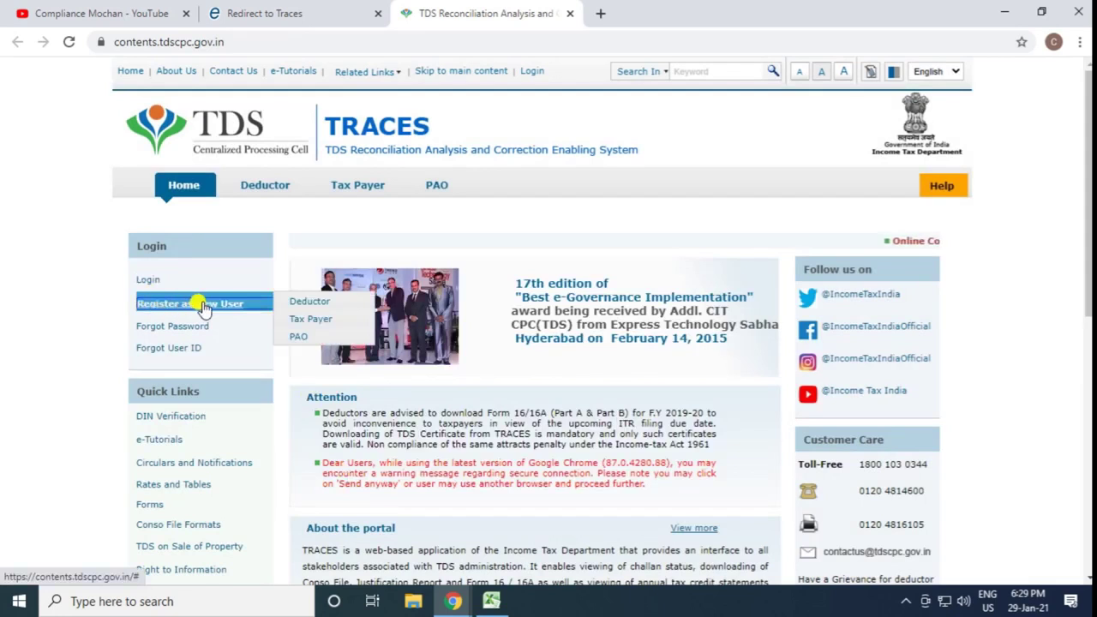
Register as a new TRACES deductor using the deductor's TAN and the captcha text
click(309, 307)
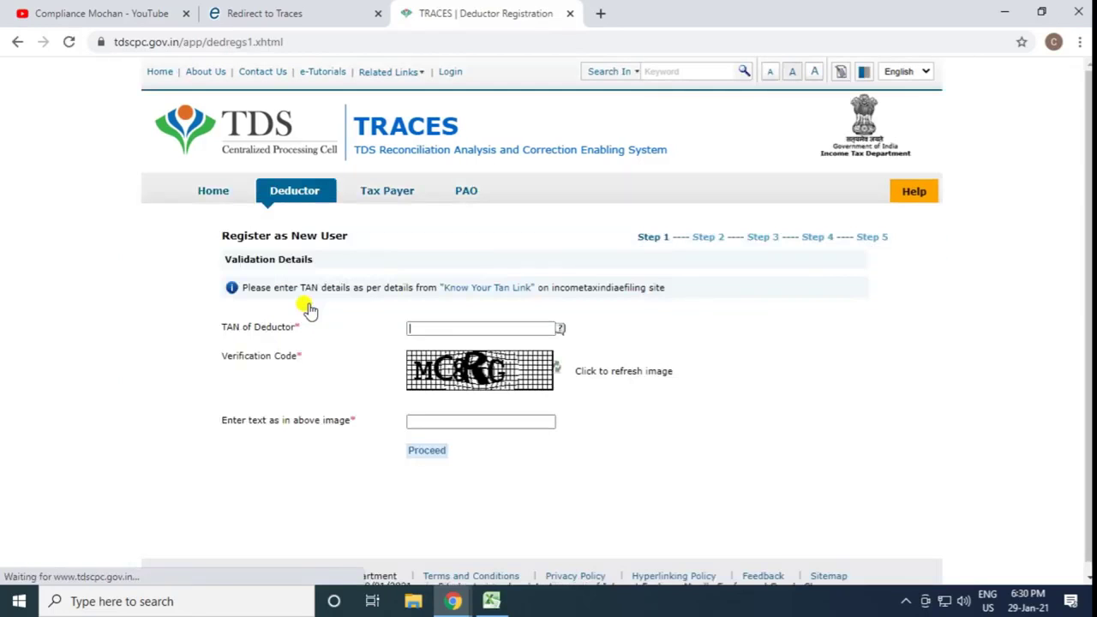
click(424, 329)
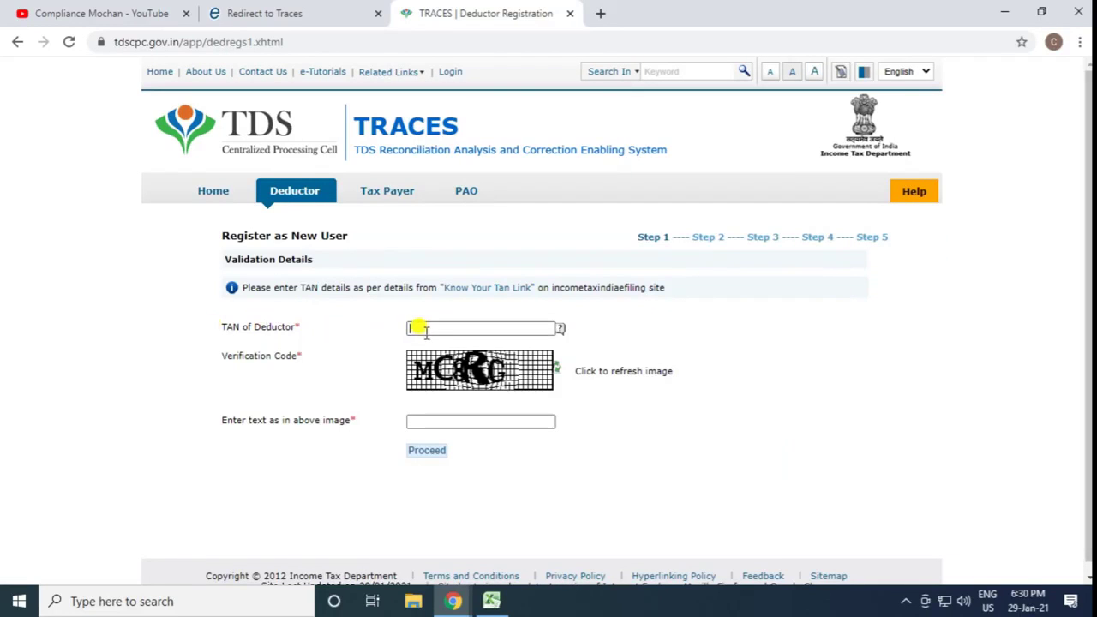
key(ctrl+v)
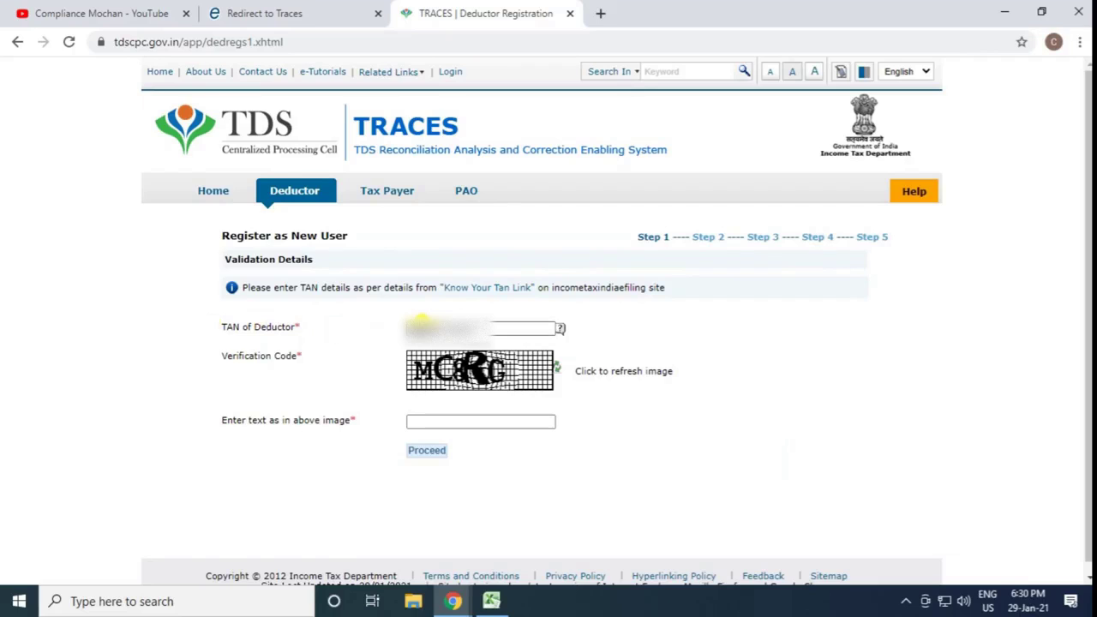
click(419, 420)
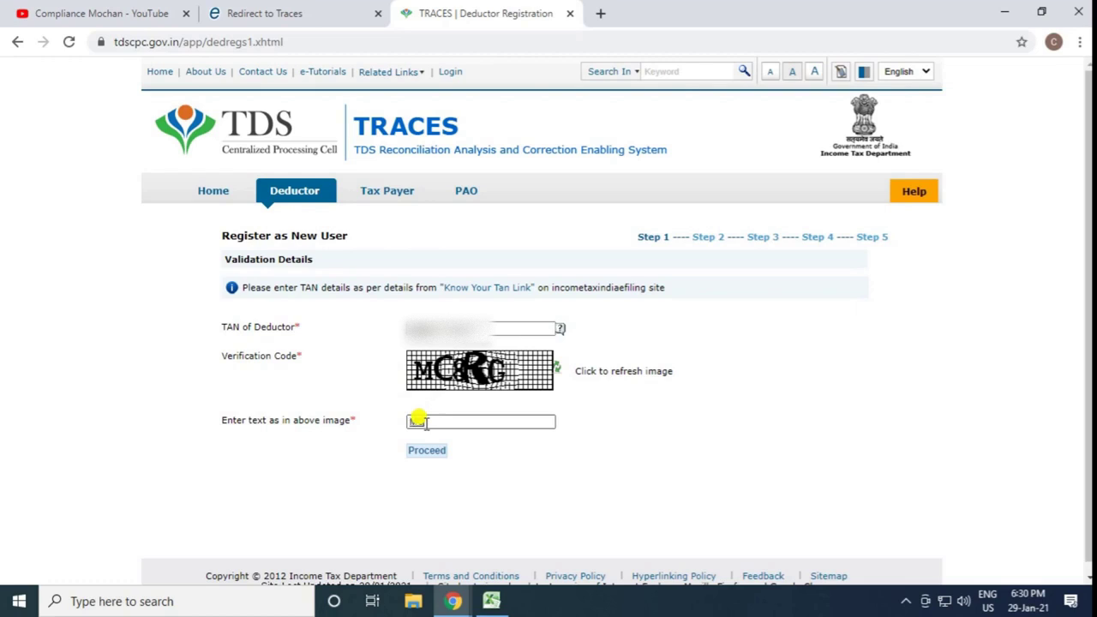
text(MC8RG)
click(427, 452)
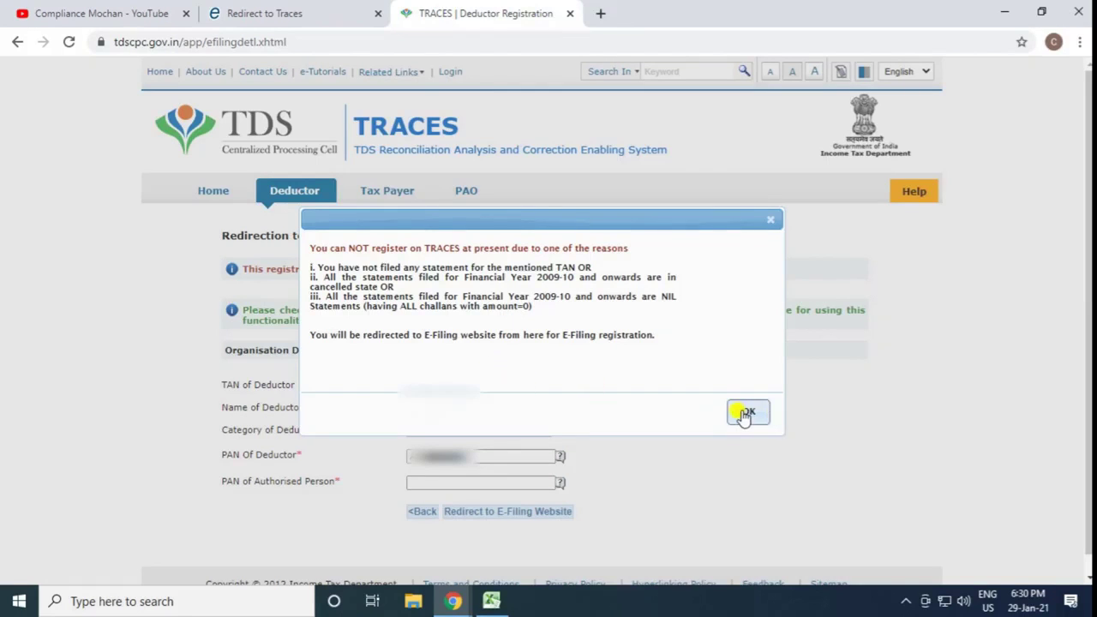
Set deductor category to Individual, enter the authorised person's PAN, and redirect to e-Filing
click(746, 415)
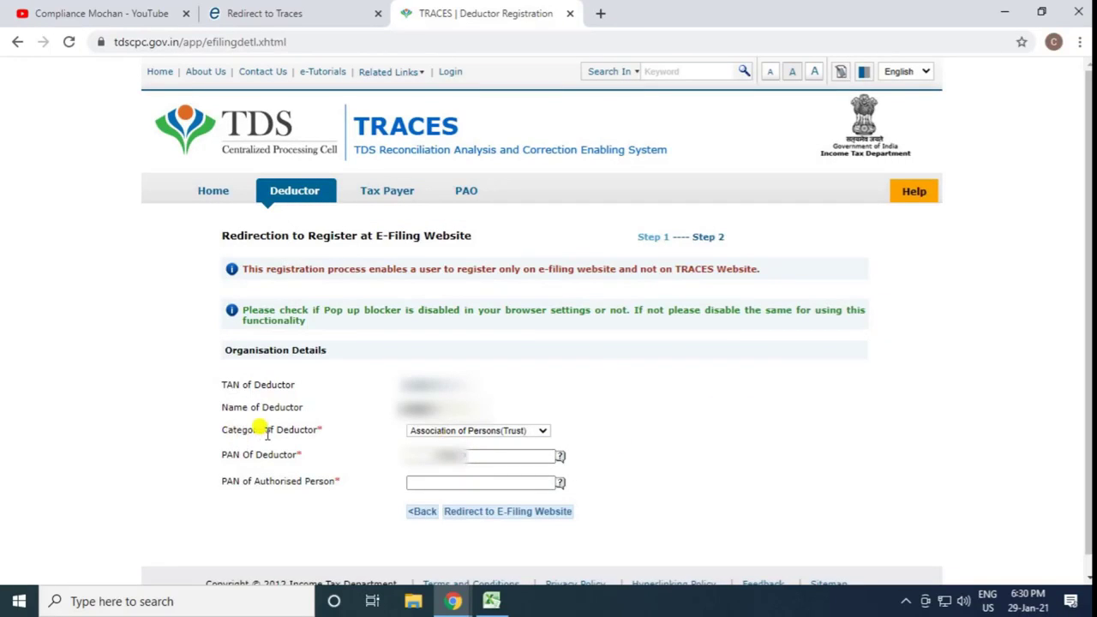
click(426, 434)
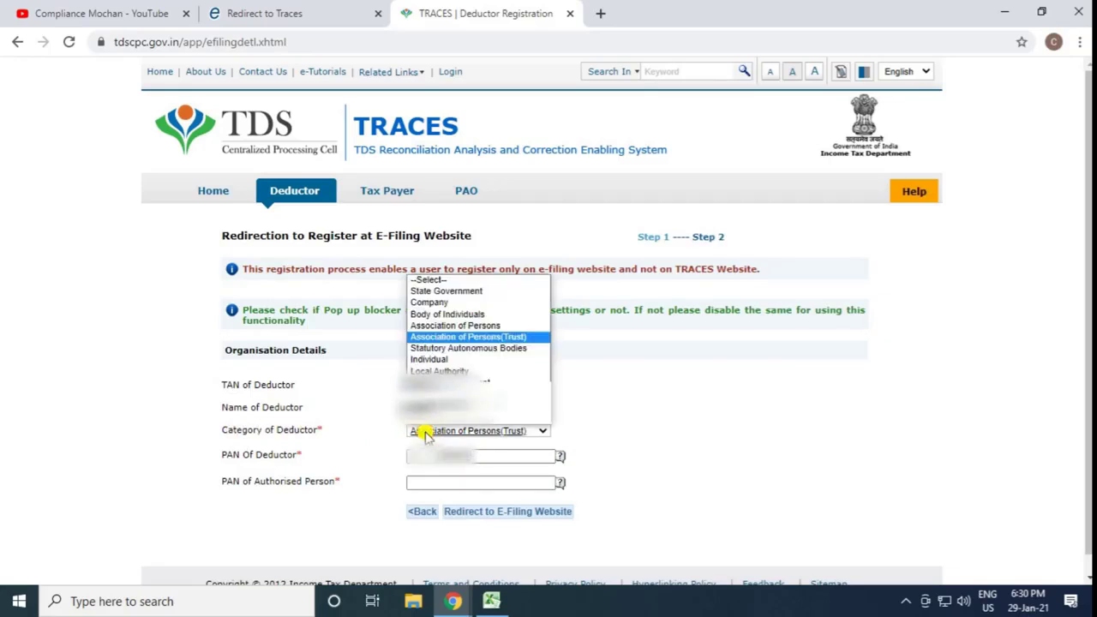
click(437, 360)
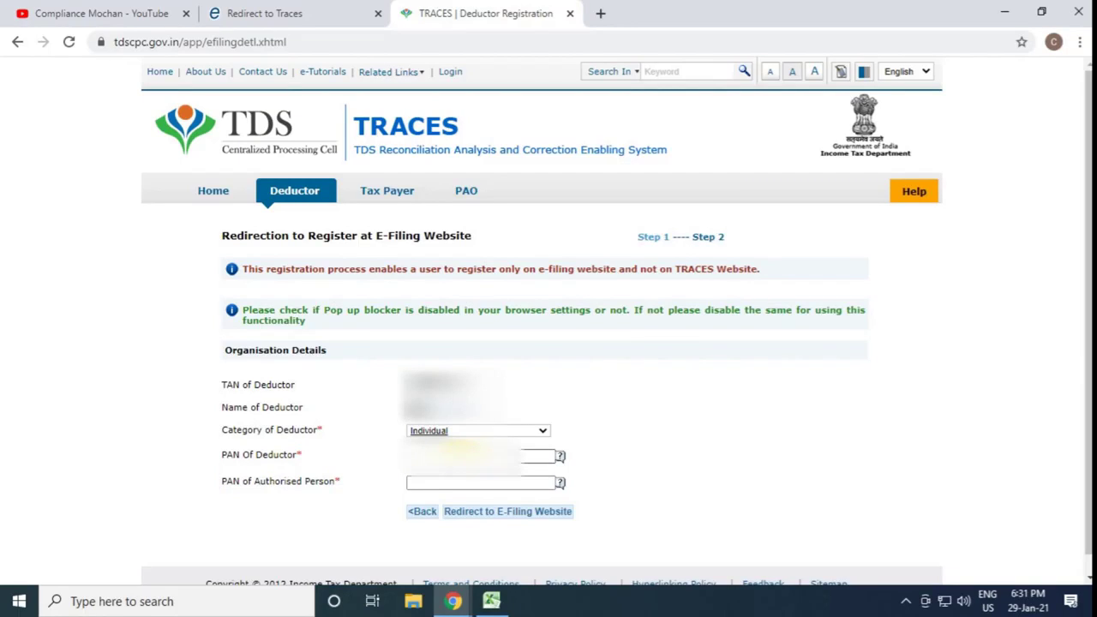
drag(463, 453, 374, 459)
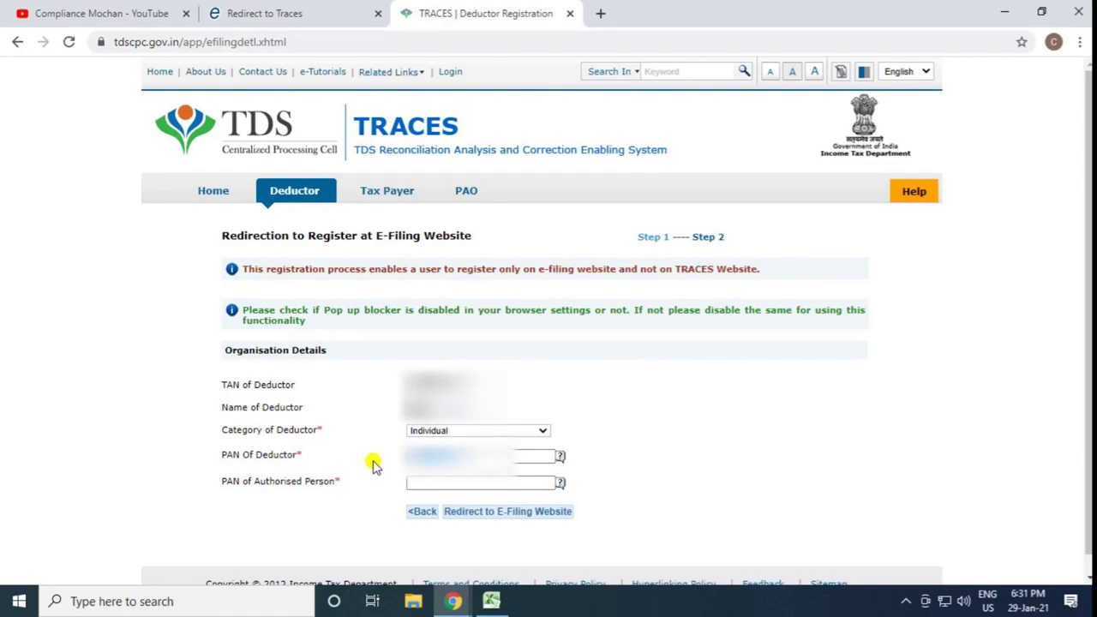
click(414, 482)
key(ctrl+v)
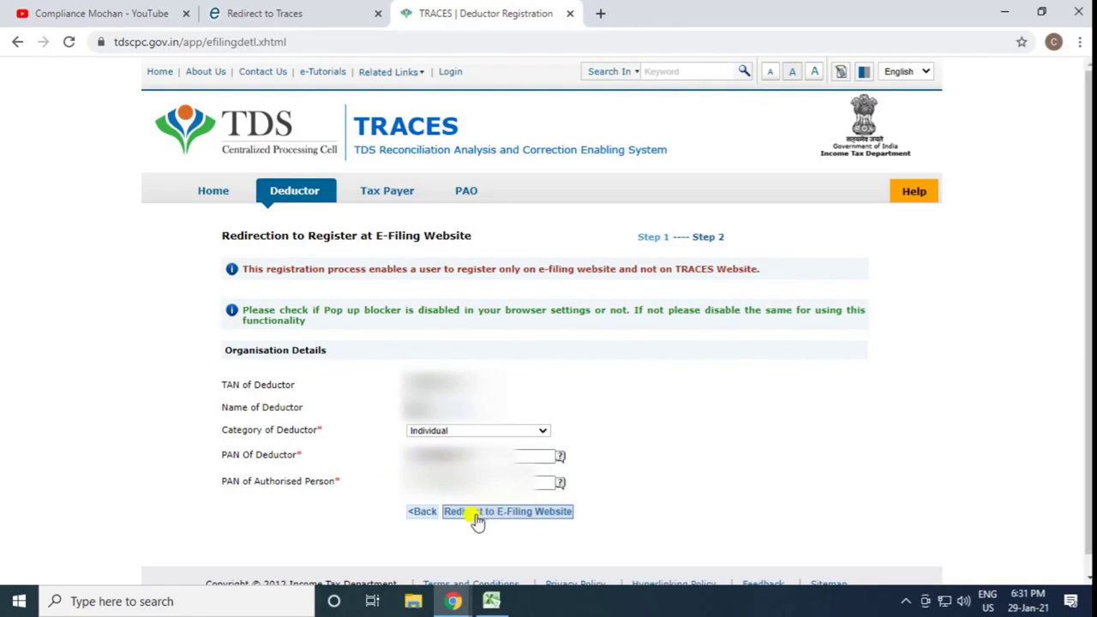
click(511, 518)
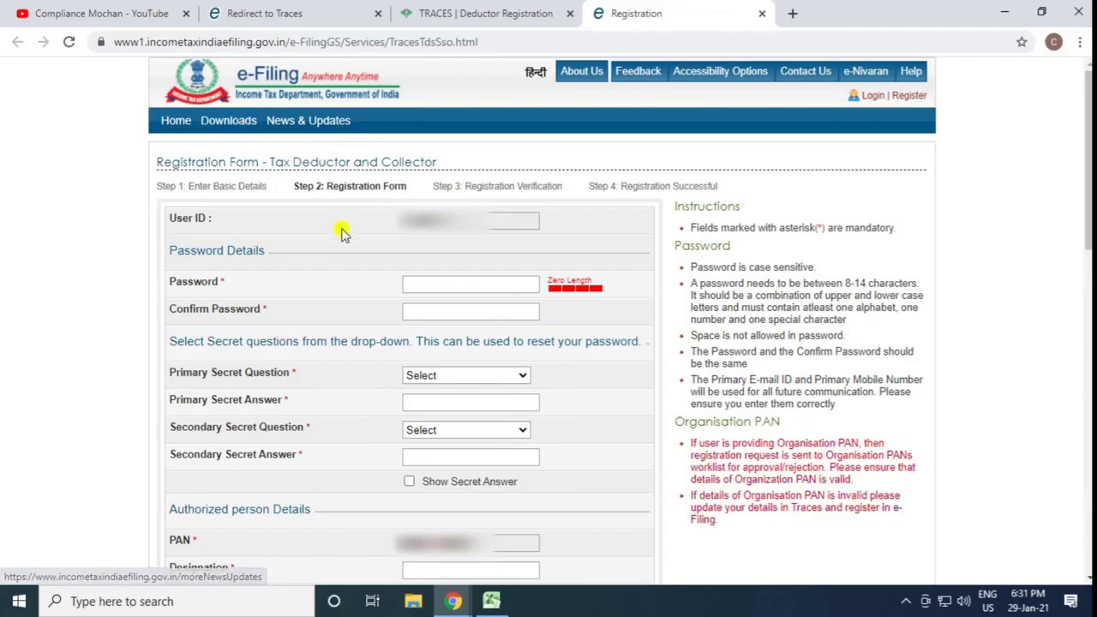
Enter and confirm the account password
click(419, 284)
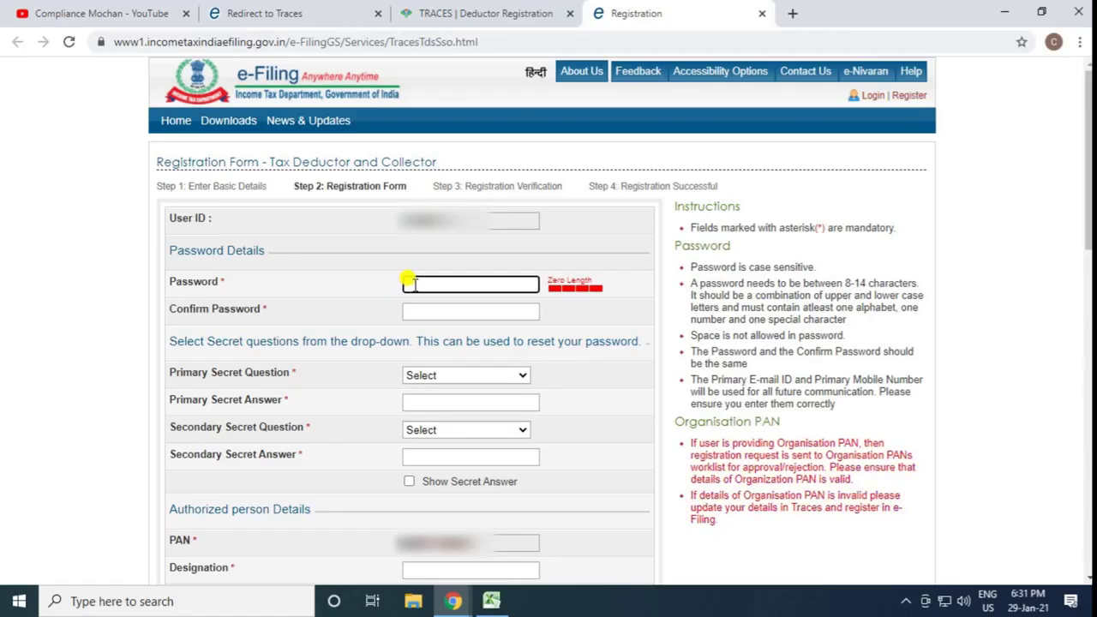
text(Abc@123)
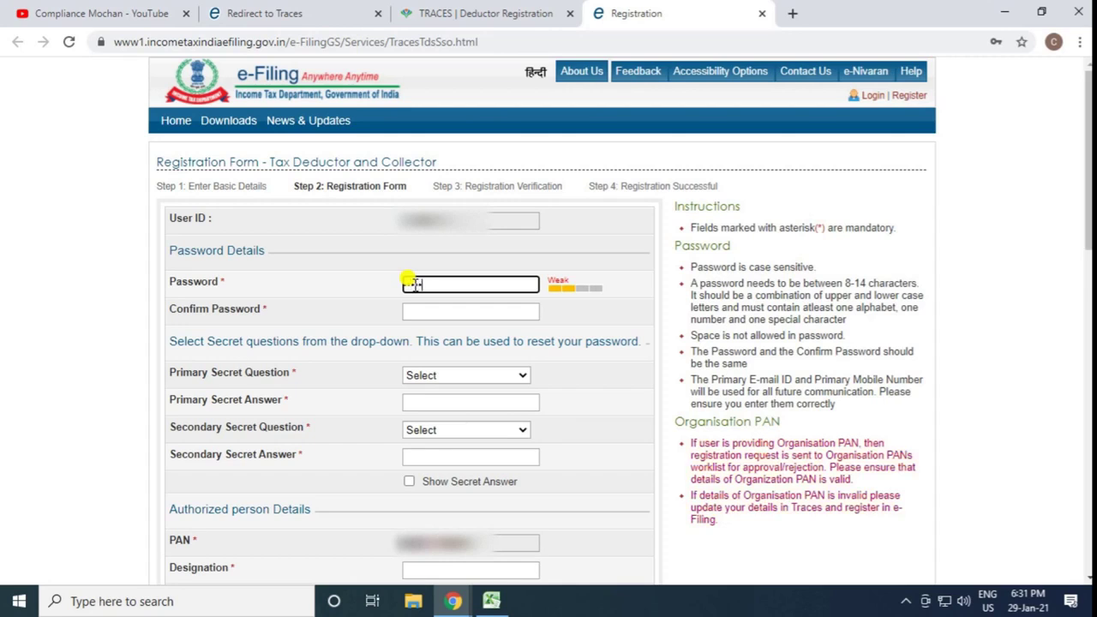
text(4)
key(Tab)
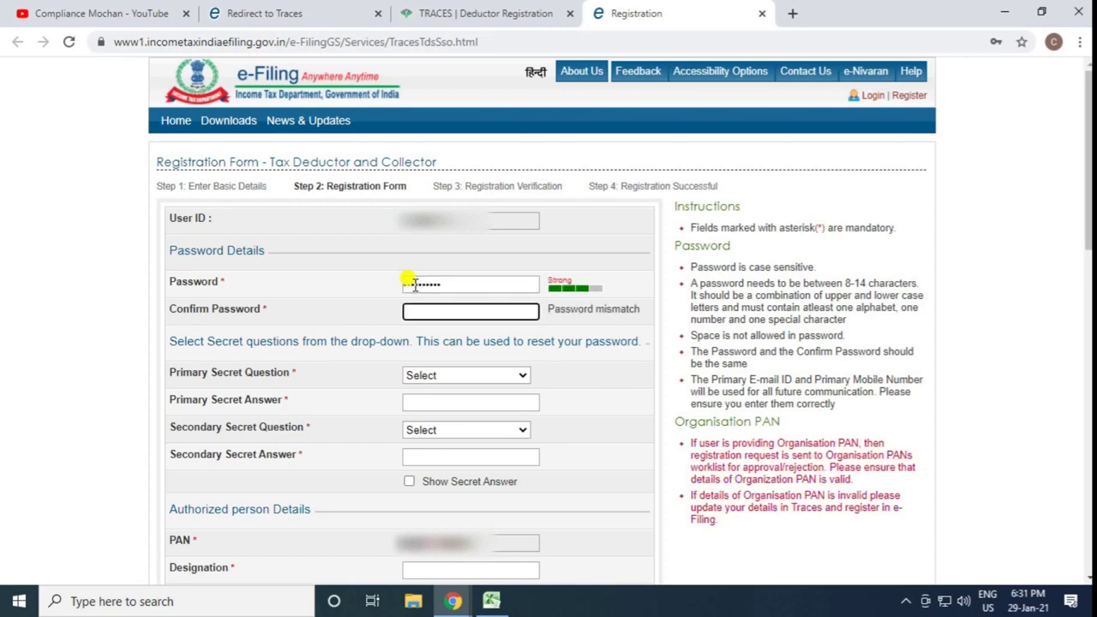
text(Abc@1234)
key(Tab)
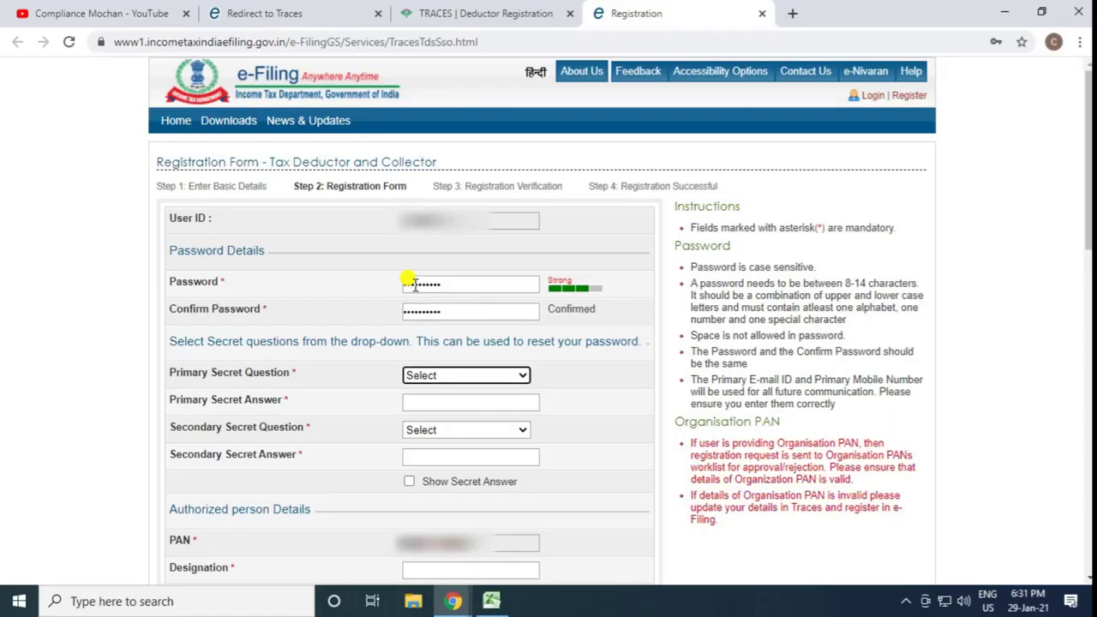
Choose the father's-mobile-digits and first-job-city secret questions and enter their answers
click(434, 384)
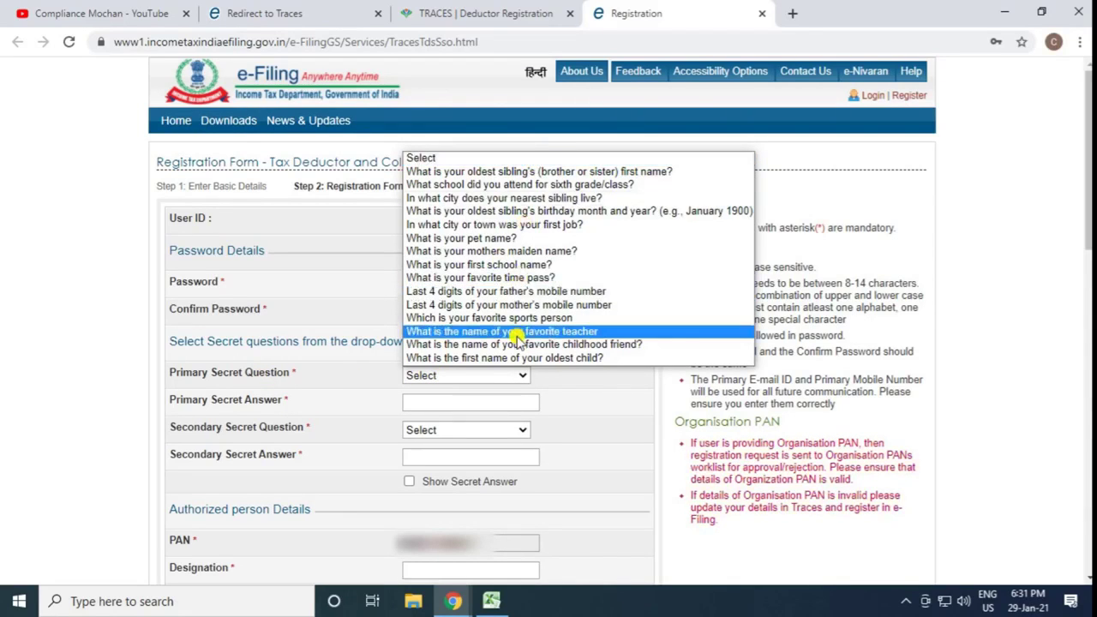
click(506, 291)
click(446, 400)
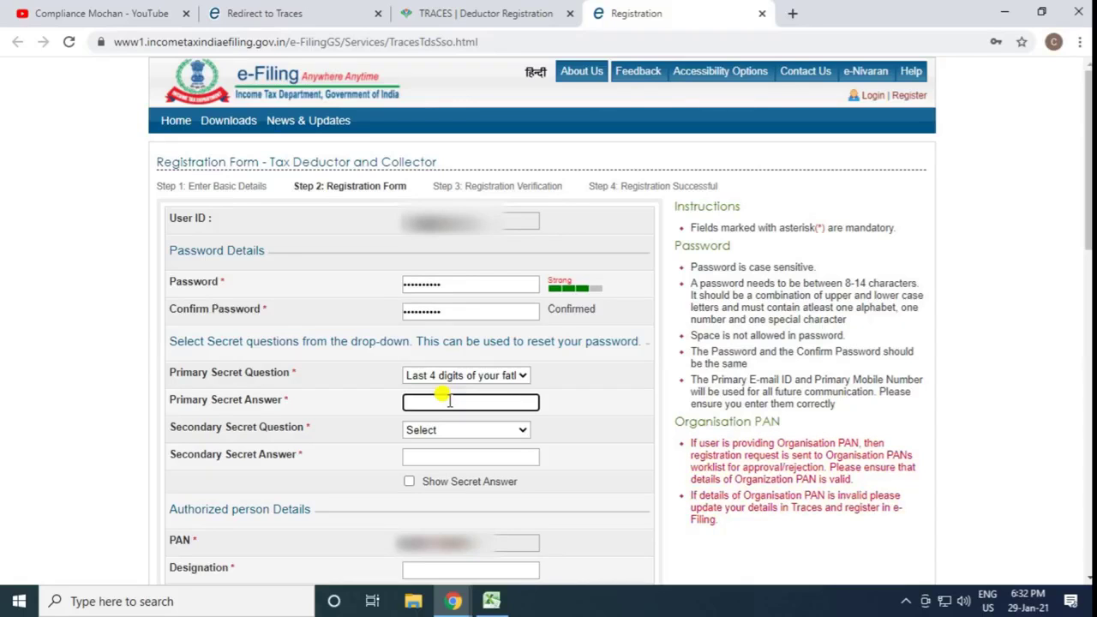
text(••••)
click(477, 432)
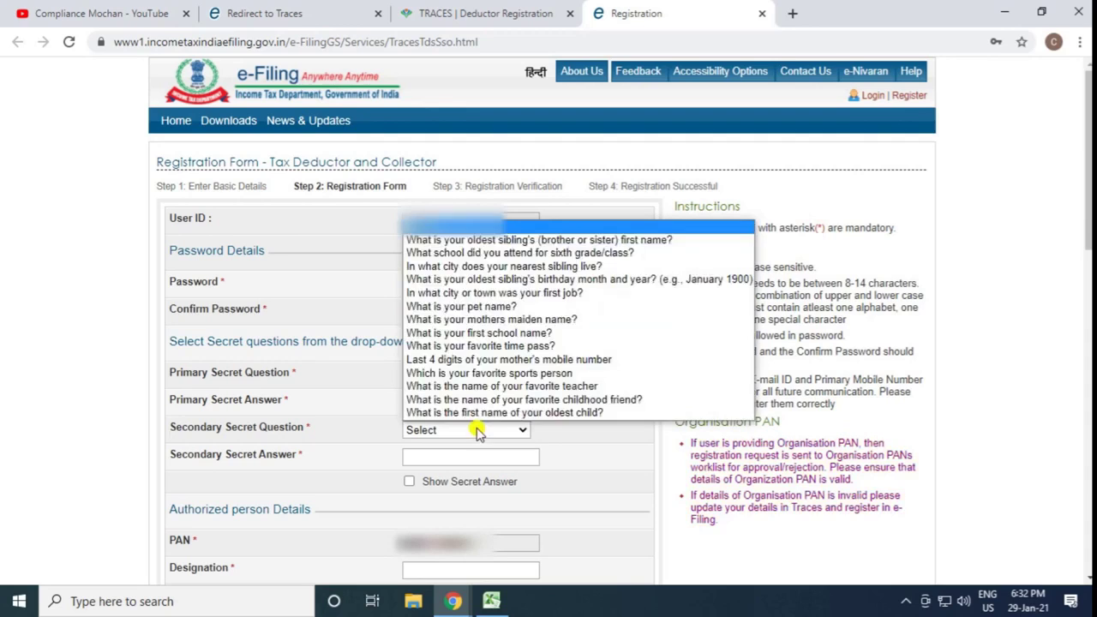
click(514, 293)
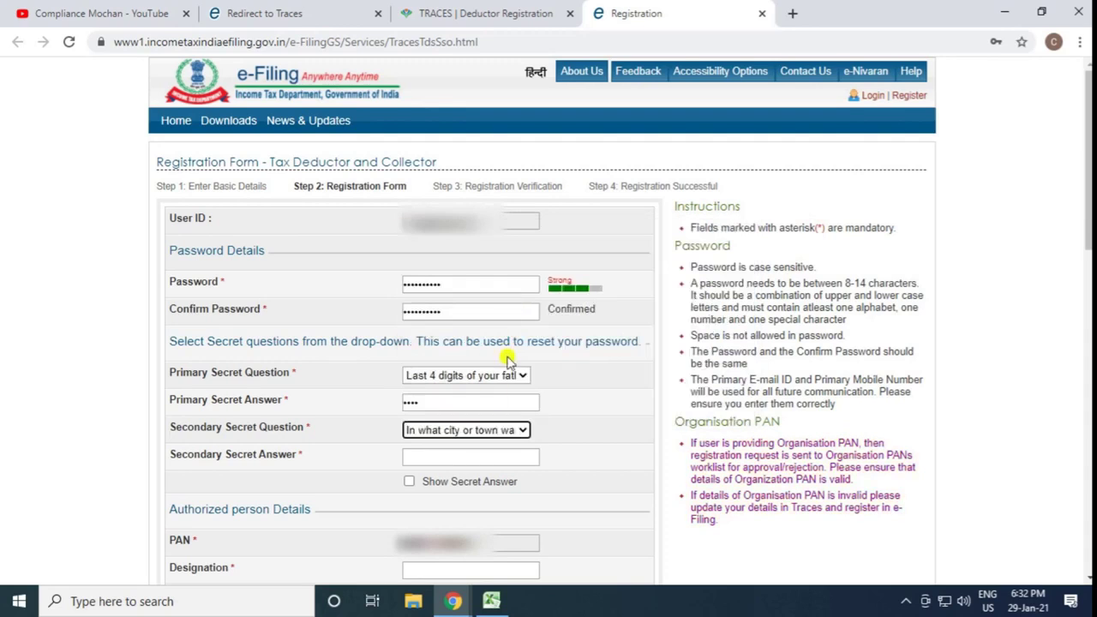
click(443, 455)
text(•••••)
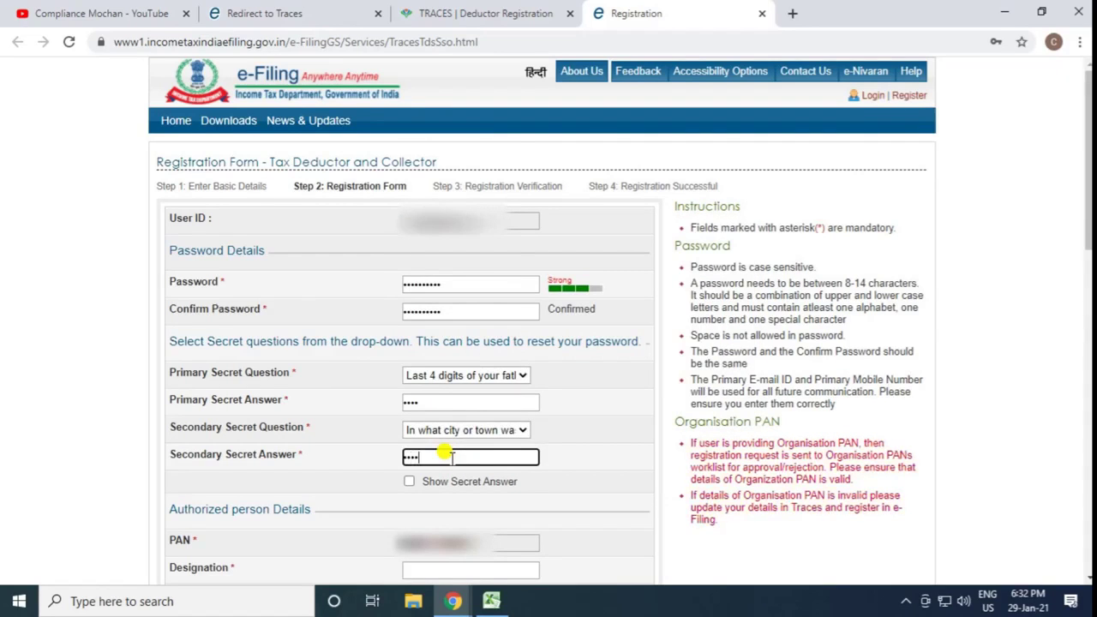
scroll(503, 530, down, 3)
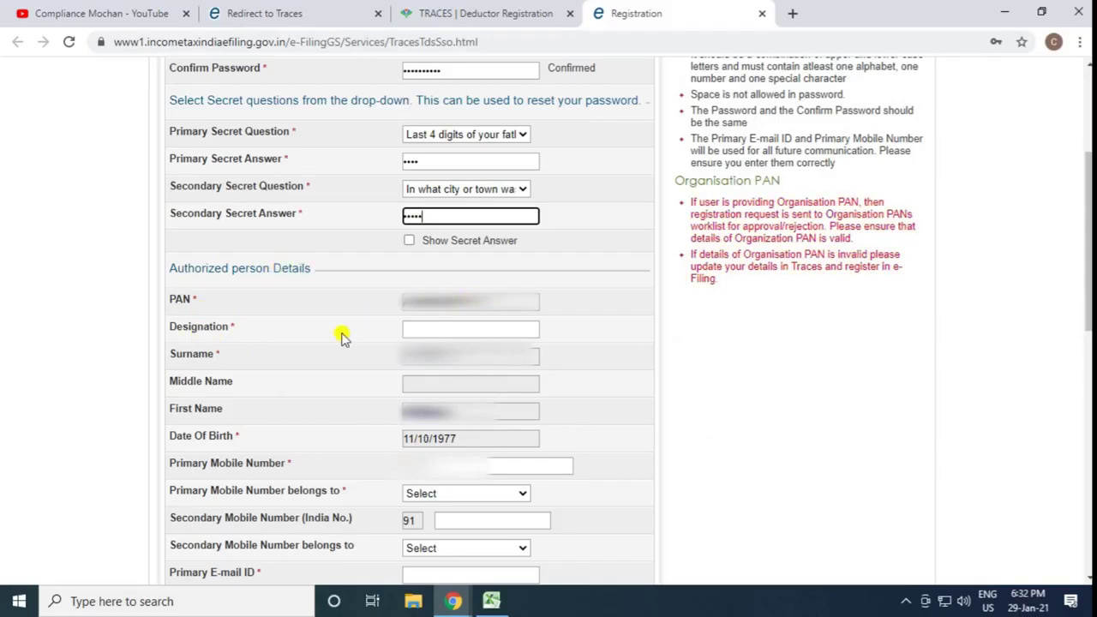
Set Designation to SELF and enter the primary mobile number, marked as belonging to Self
click(435, 325)
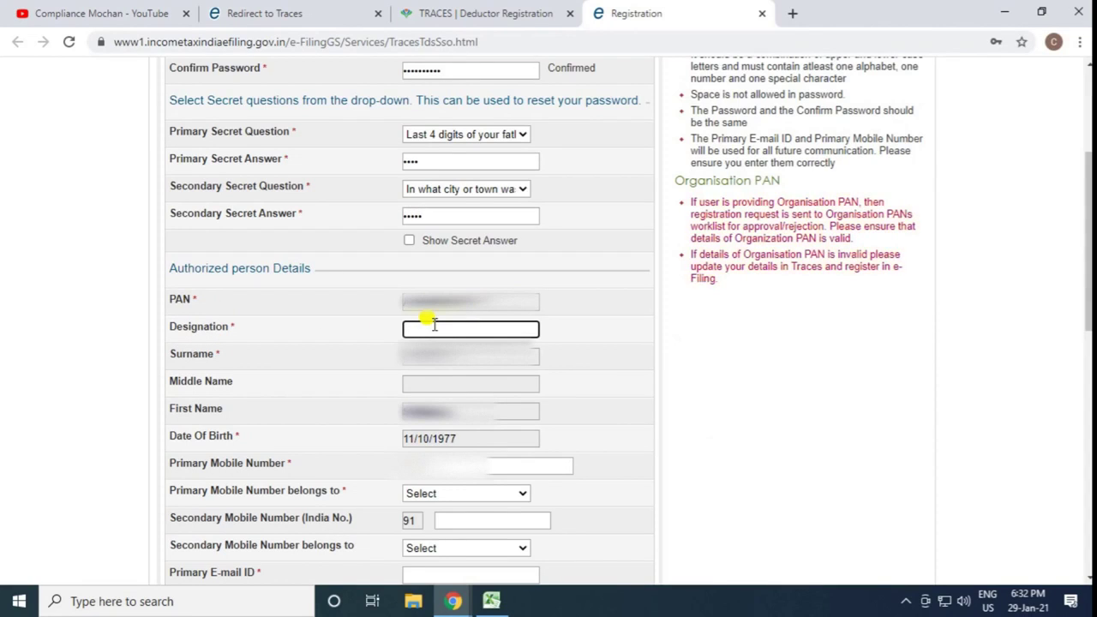
text(SEL)
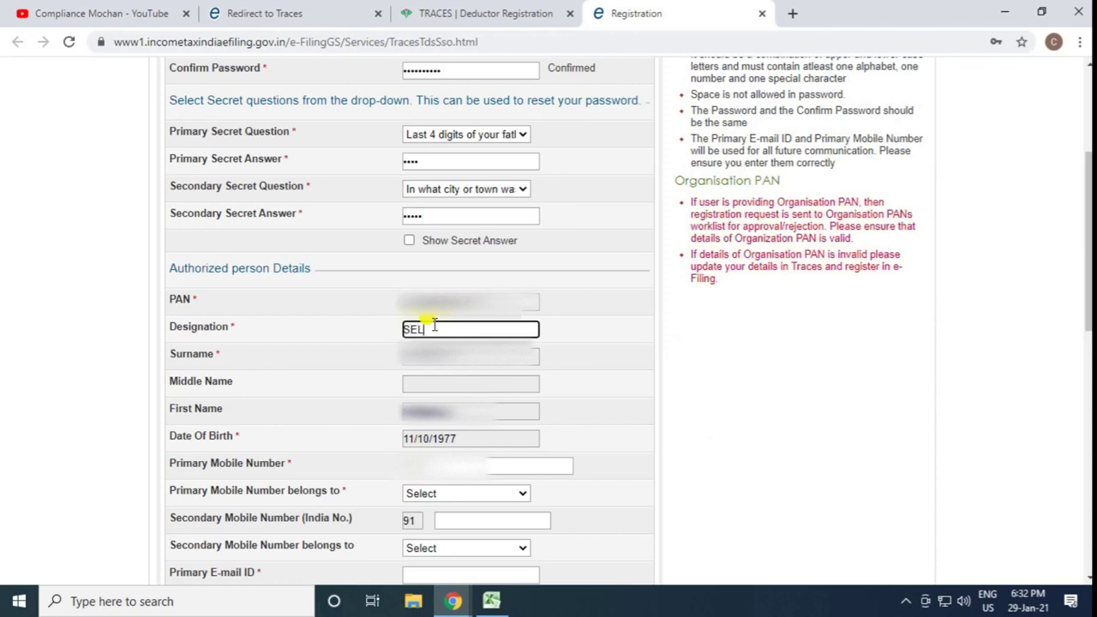
text(F)
scroll(289, 399, down, 1)
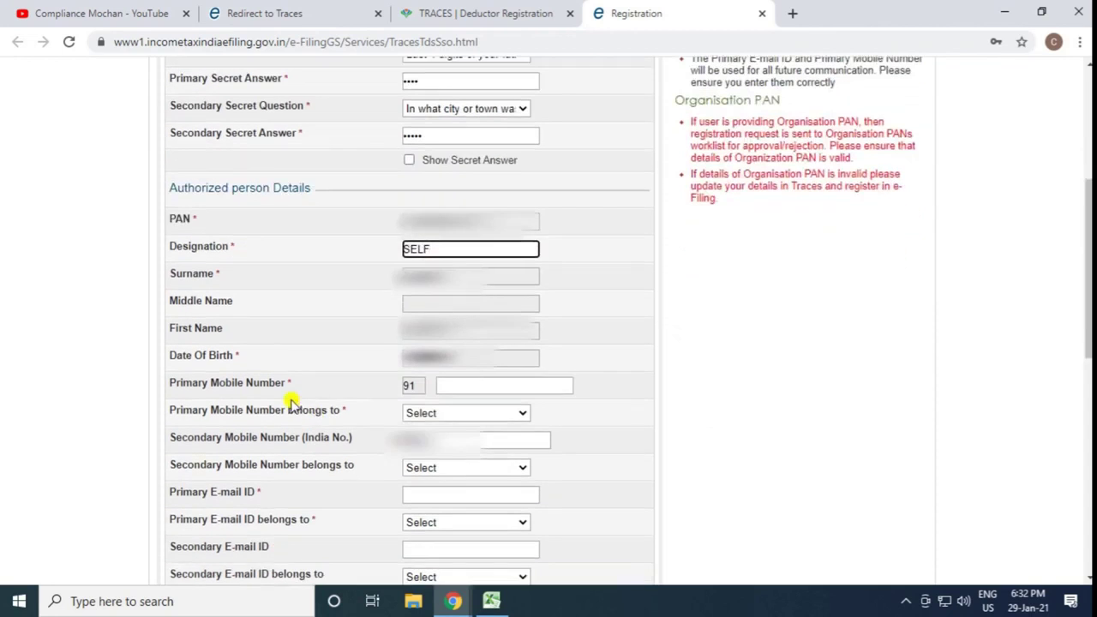
key(Tab)
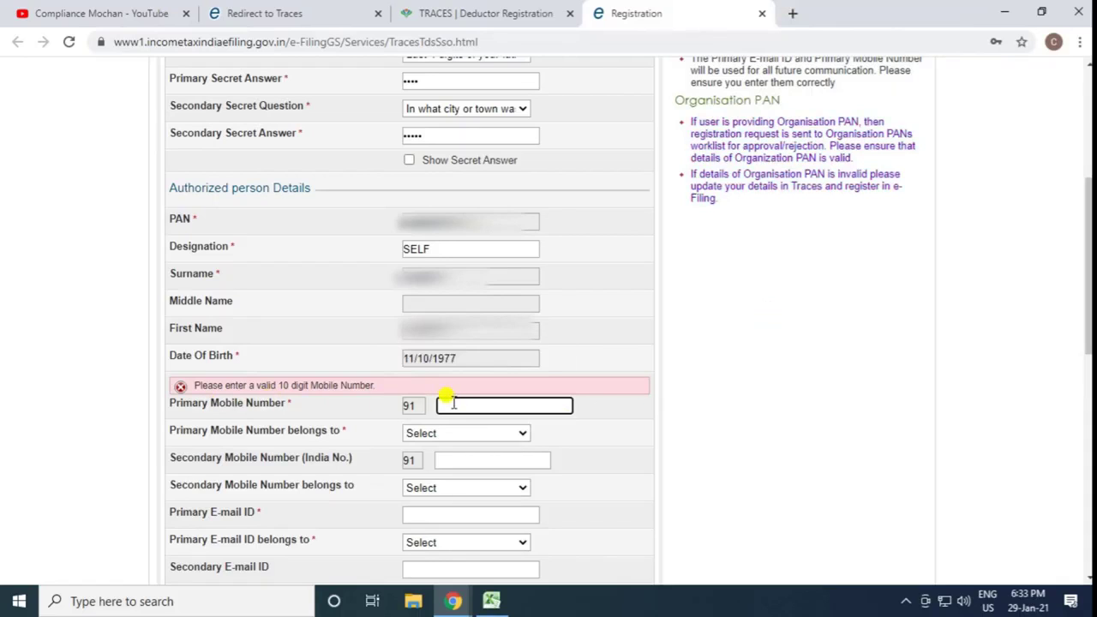
key(ctrl+v)
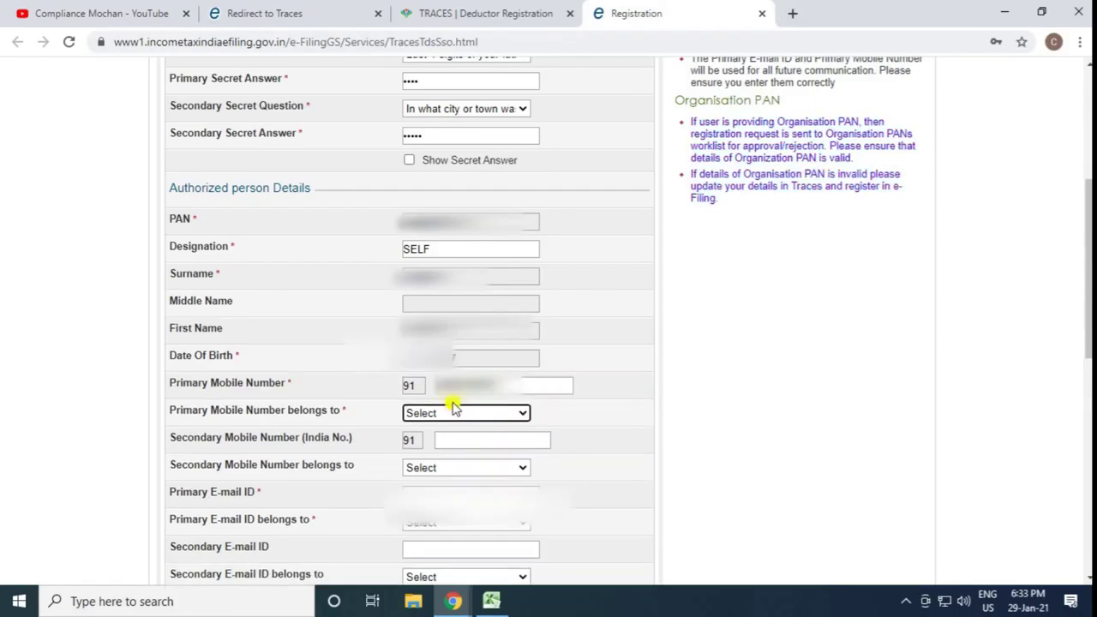
click(452, 414)
click(429, 442)
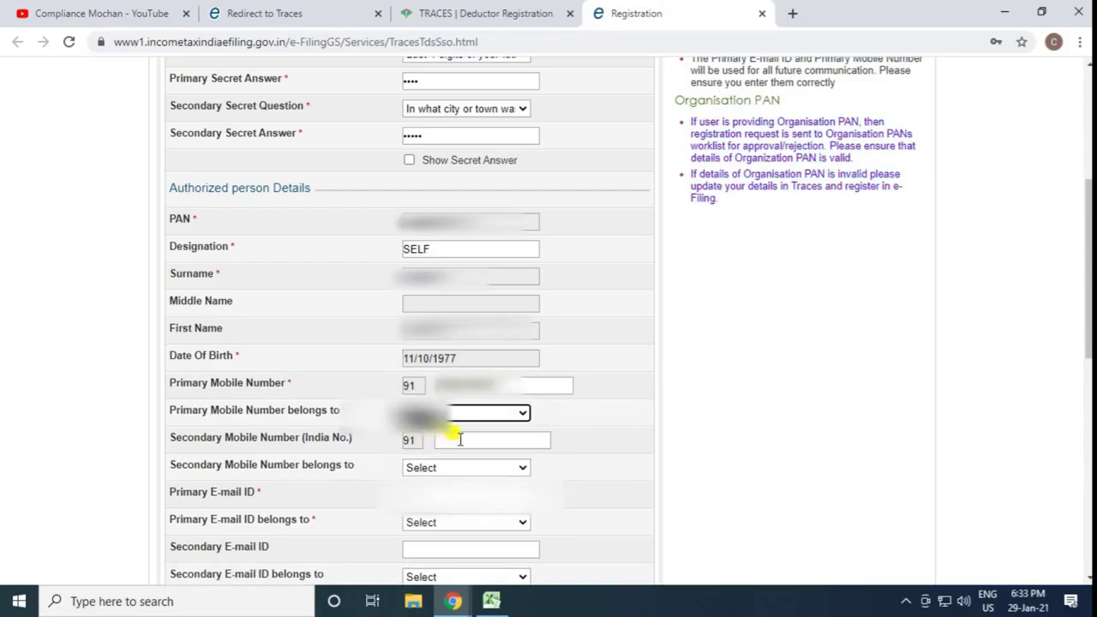
Enter the primary e-mail ID and mark it as belonging to Self
click(415, 493)
key(ctrl+v)
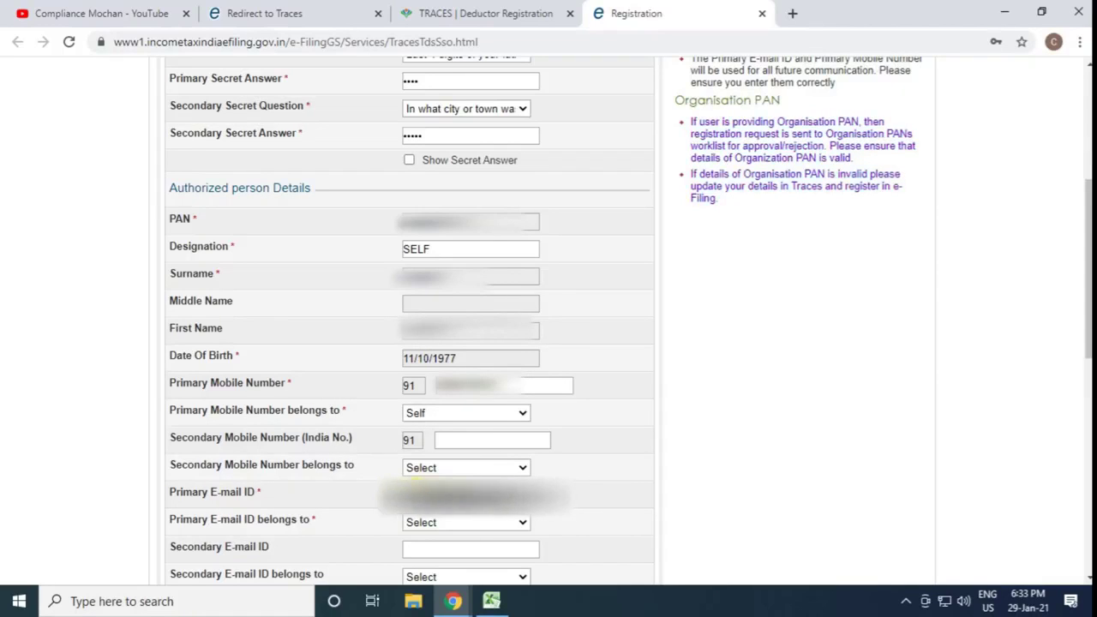
key(Tab)
click(465, 521)
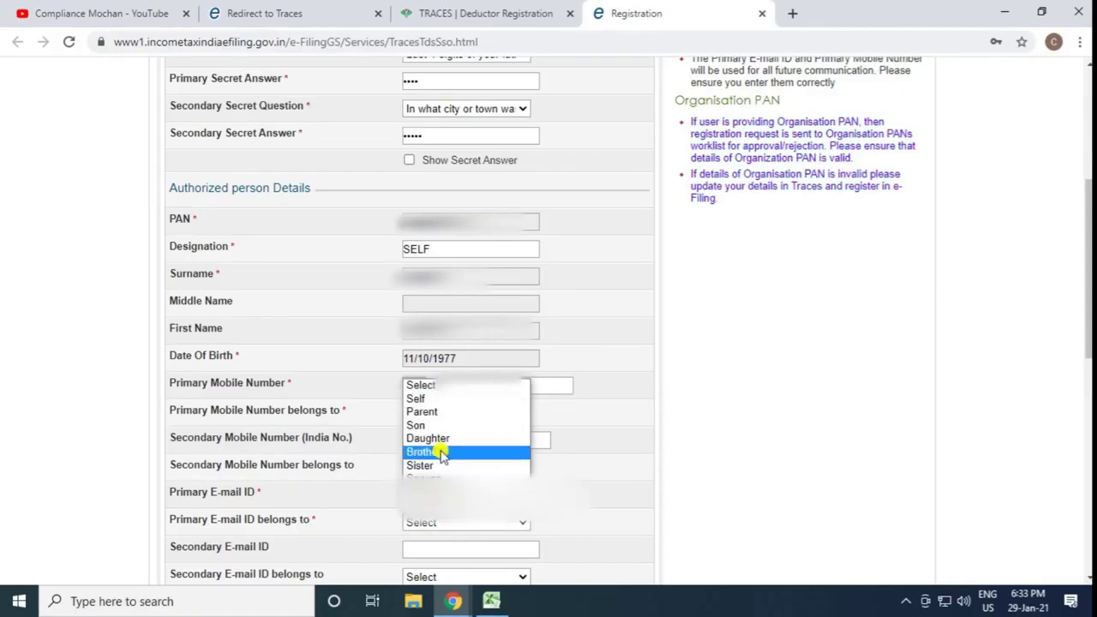
click(422, 399)
Enter office pincode 110077 and choose Raj Nagar - II as locality and post office
scroll(607, 466, down, 5)
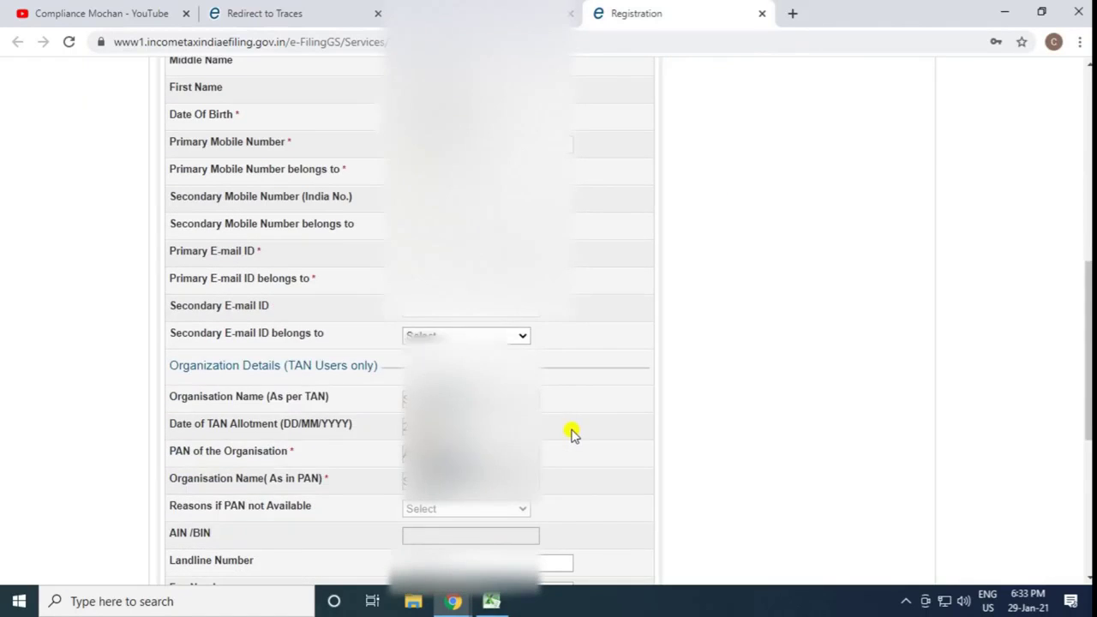
scroll(568, 372, down, 3)
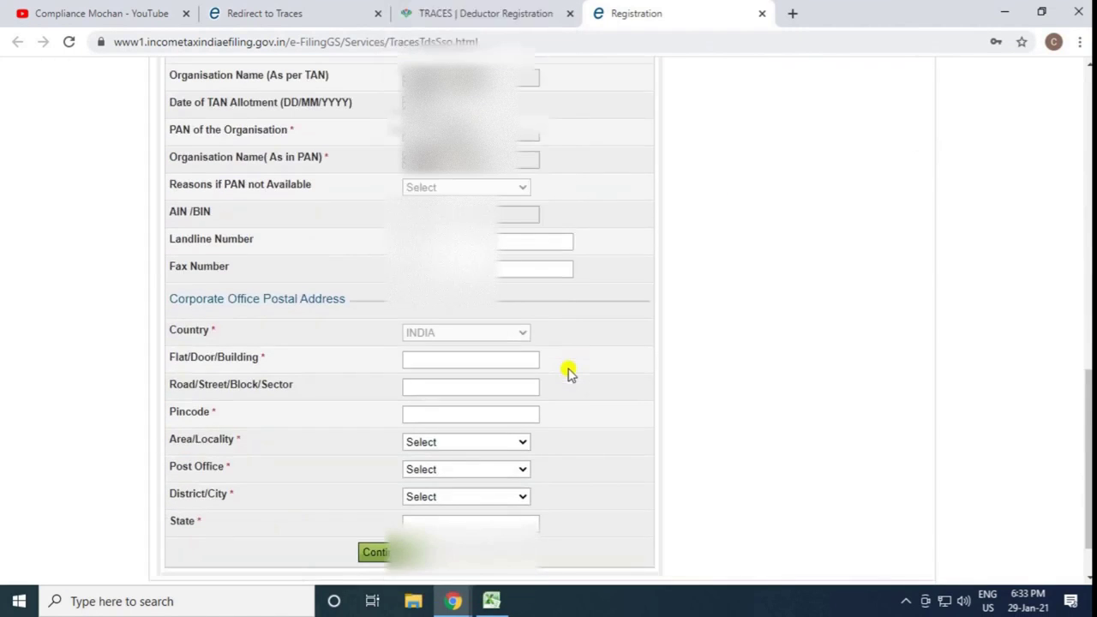
scroll(568, 372, down, 2)
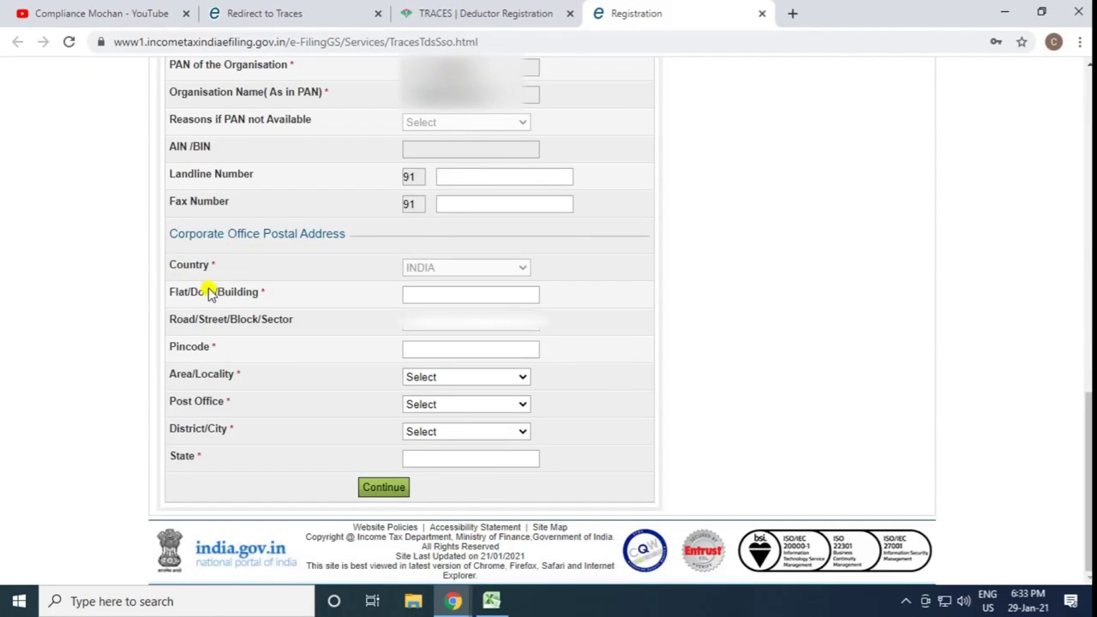
key(alt+Tab)
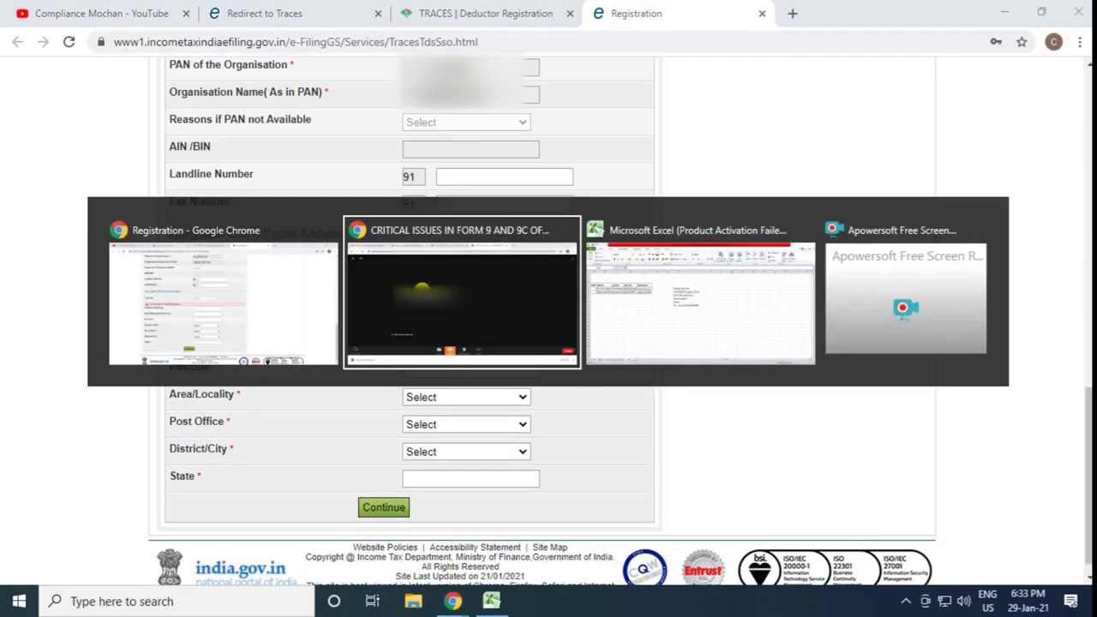
key(Escape)
click(438, 345)
text(1)
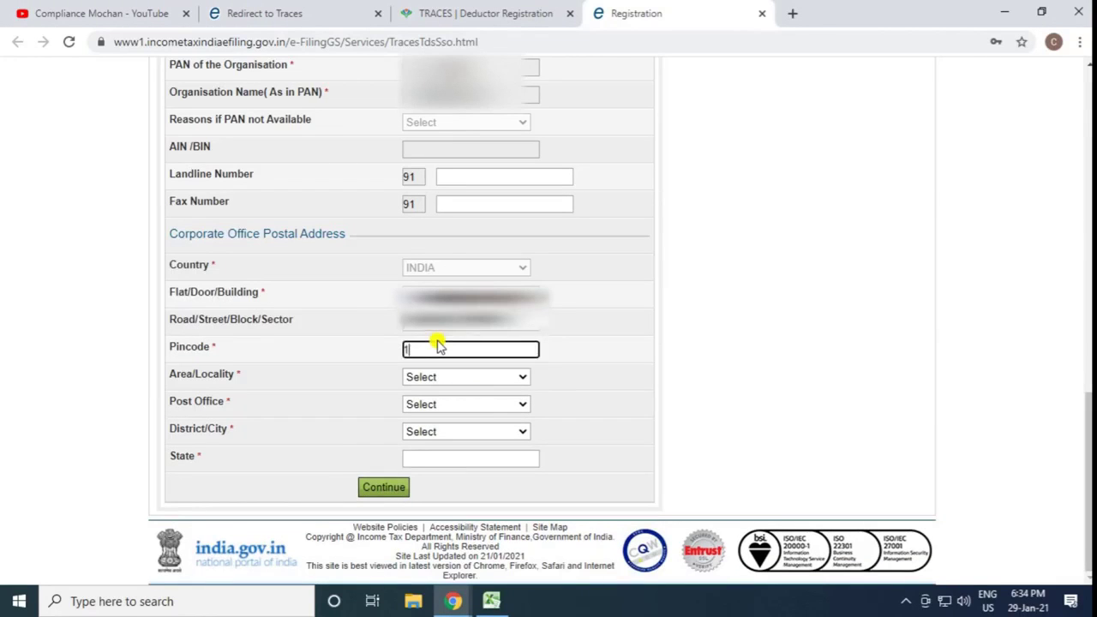
text(10077)
key(Tab)
click(435, 377)
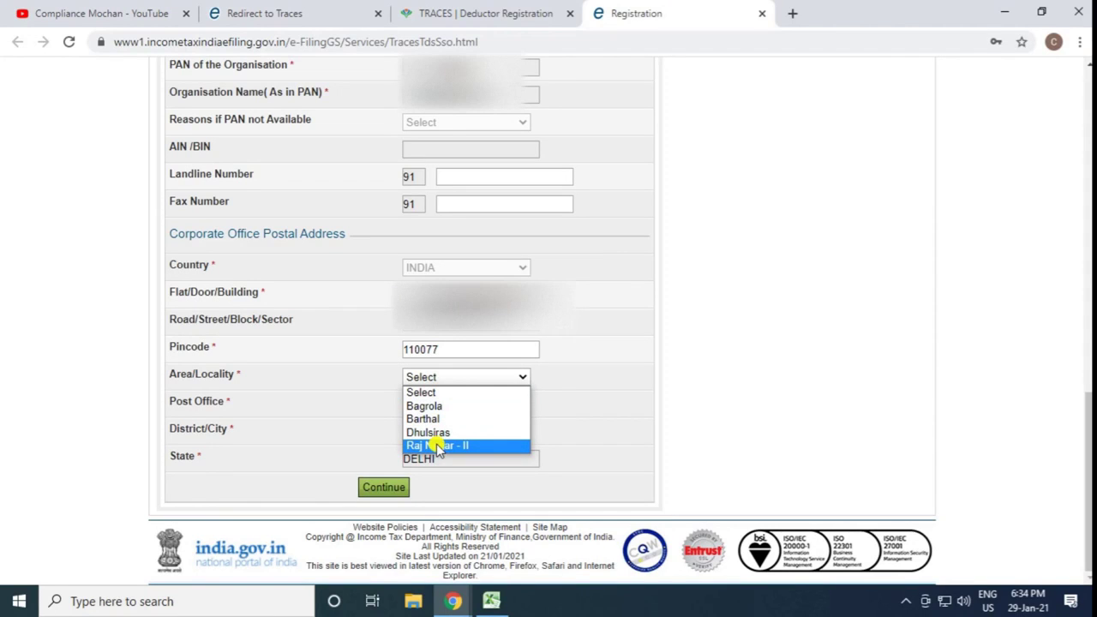
click(437, 445)
click(448, 404)
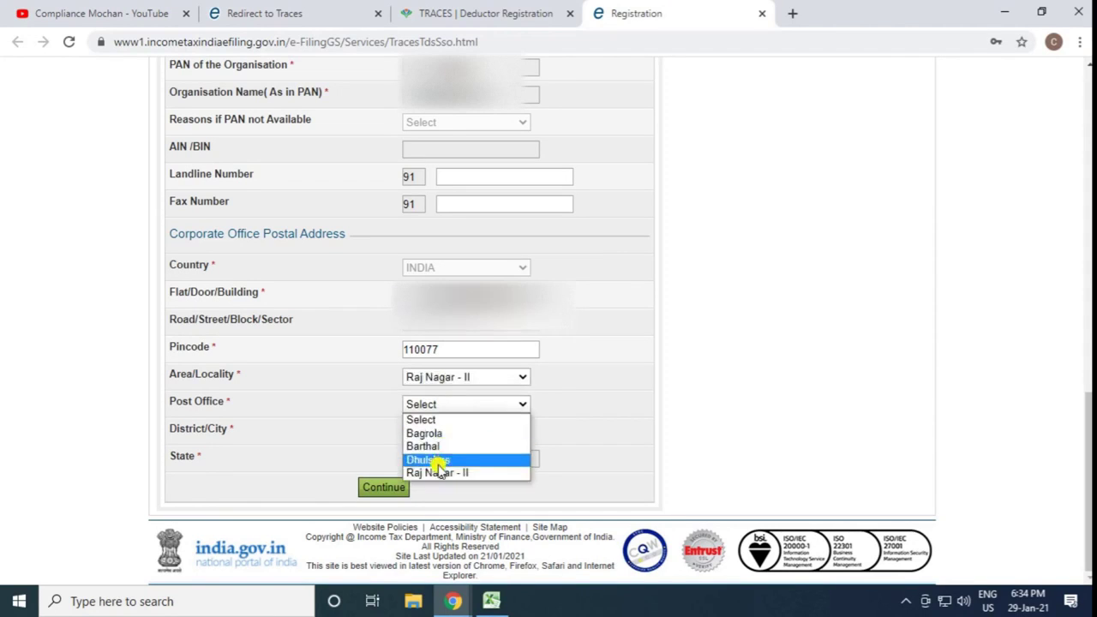
click(440, 468)
Set the district to SOUTH WEST DELHI and submit the registration form
click(455, 431)
click(454, 446)
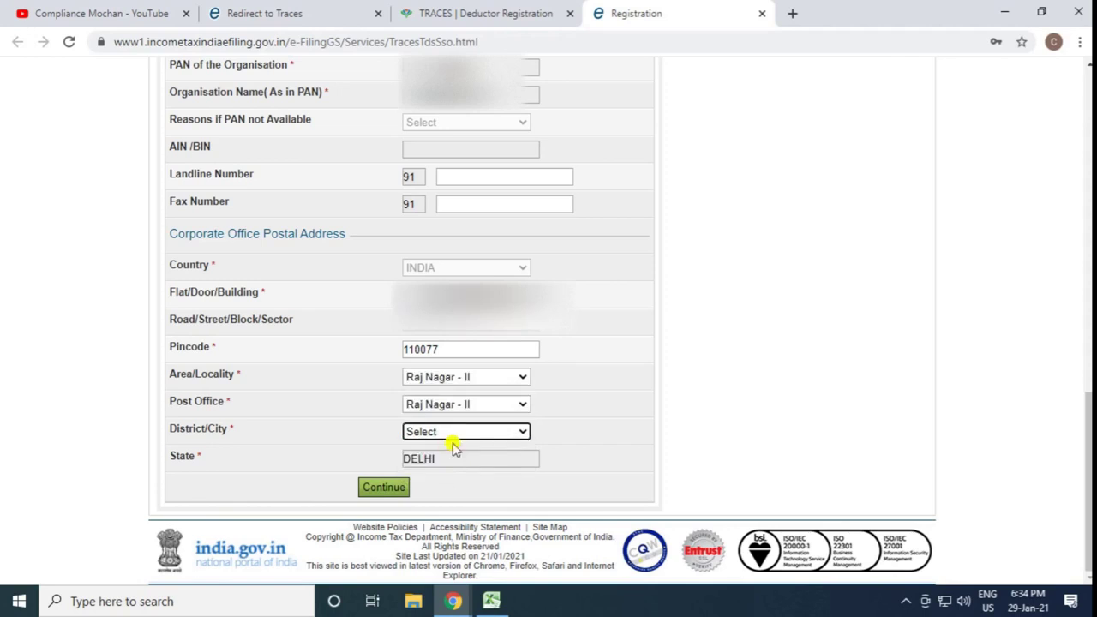
click(455, 433)
click(454, 461)
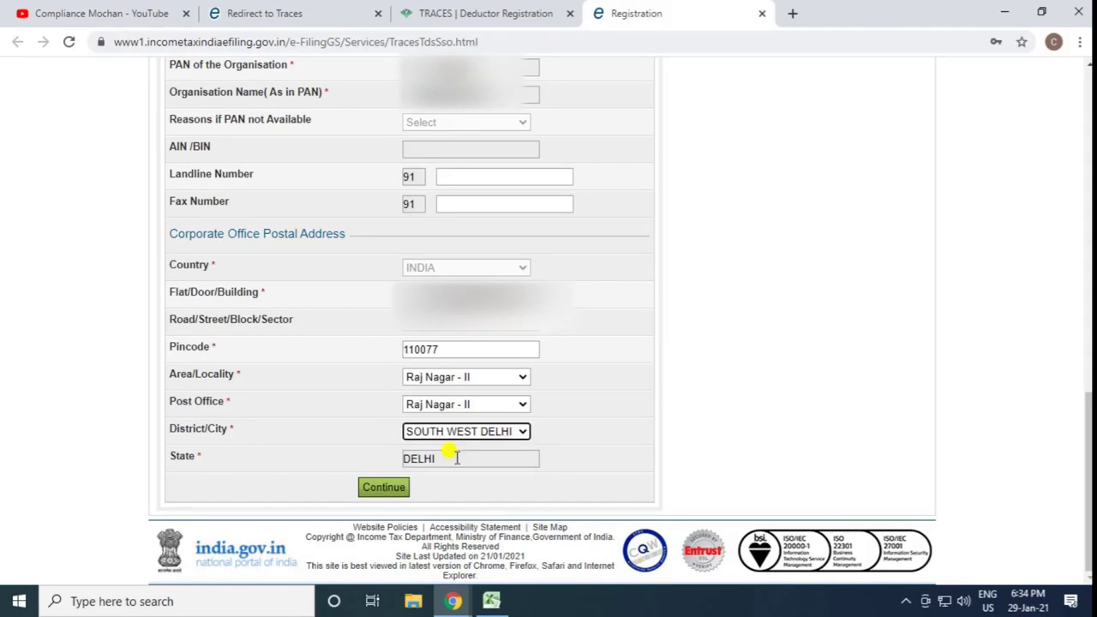
click(373, 491)
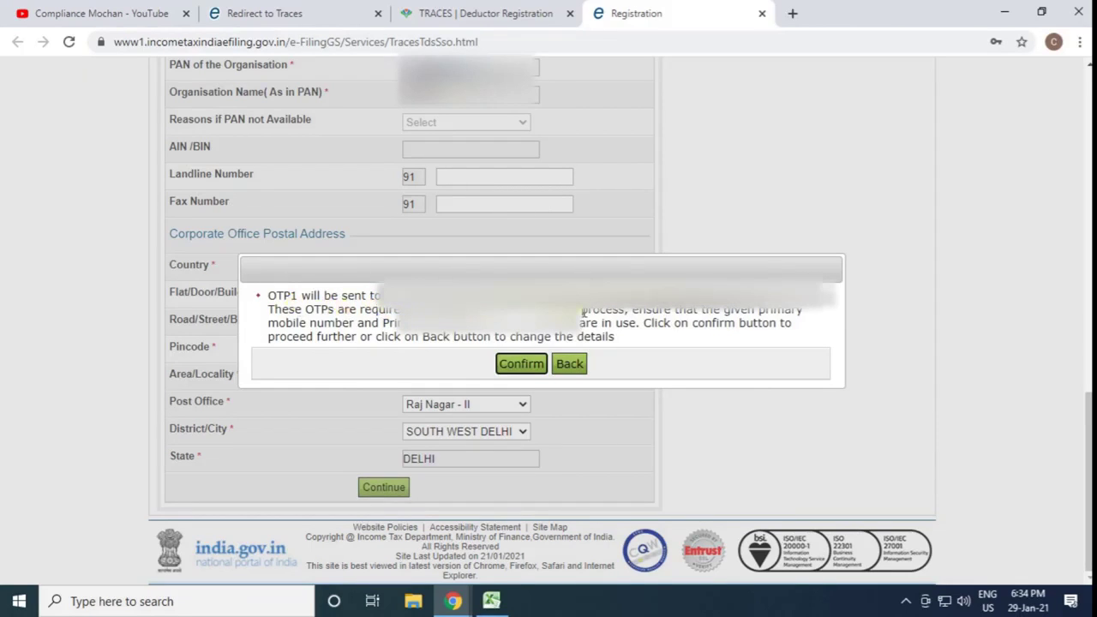
Confirm sending the OTPs, then enter and validate the e-mail and mobile OTPs
click(516, 362)
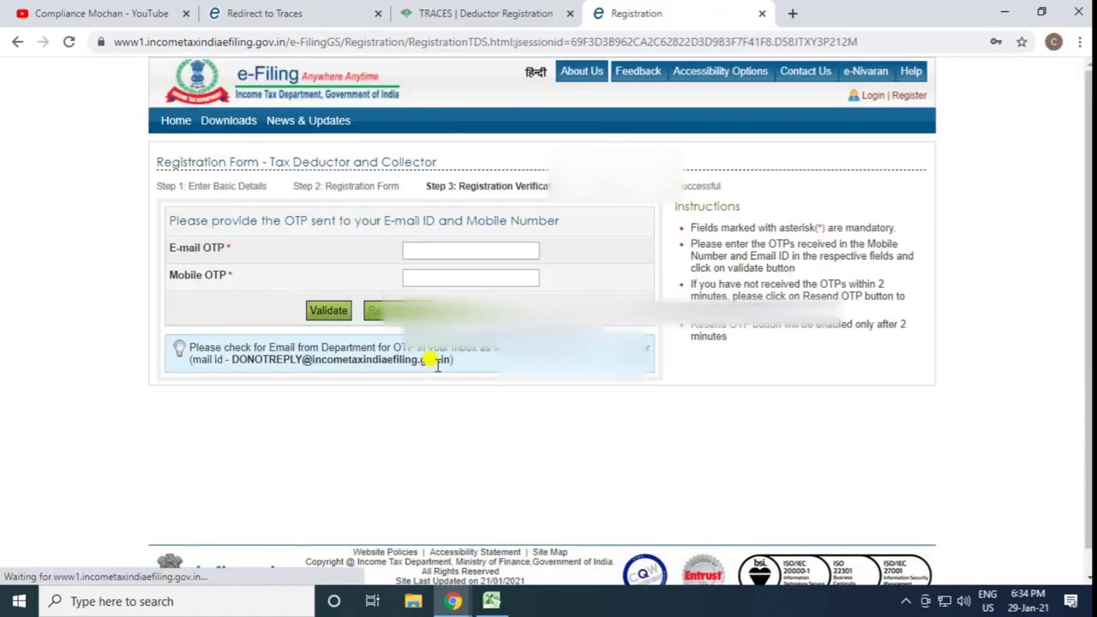
click(435, 248)
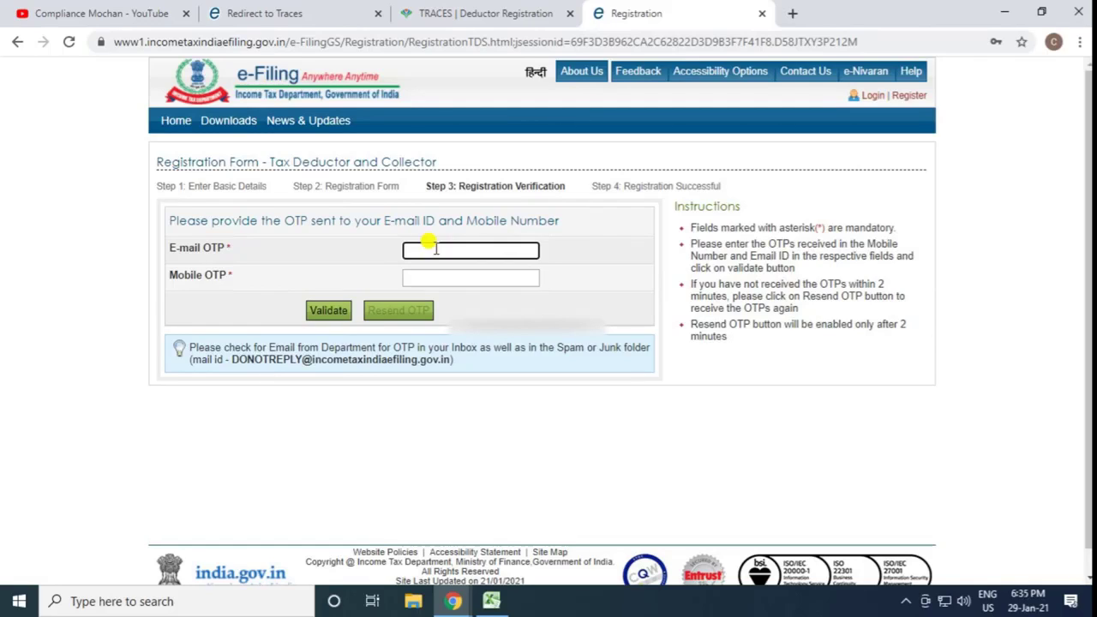
click(470, 281)
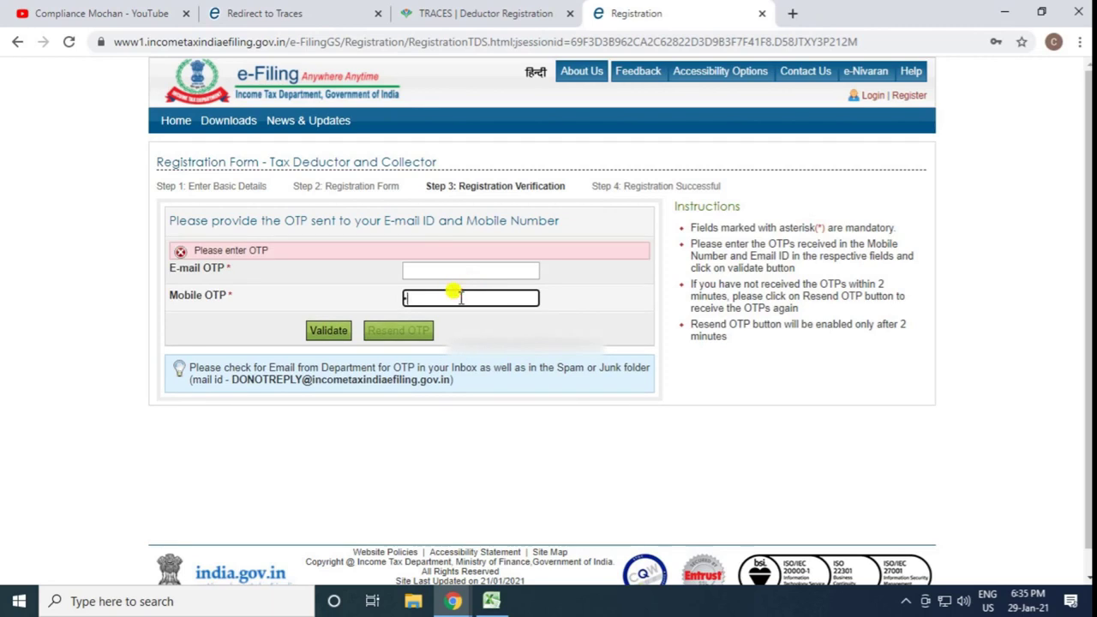
text(******)
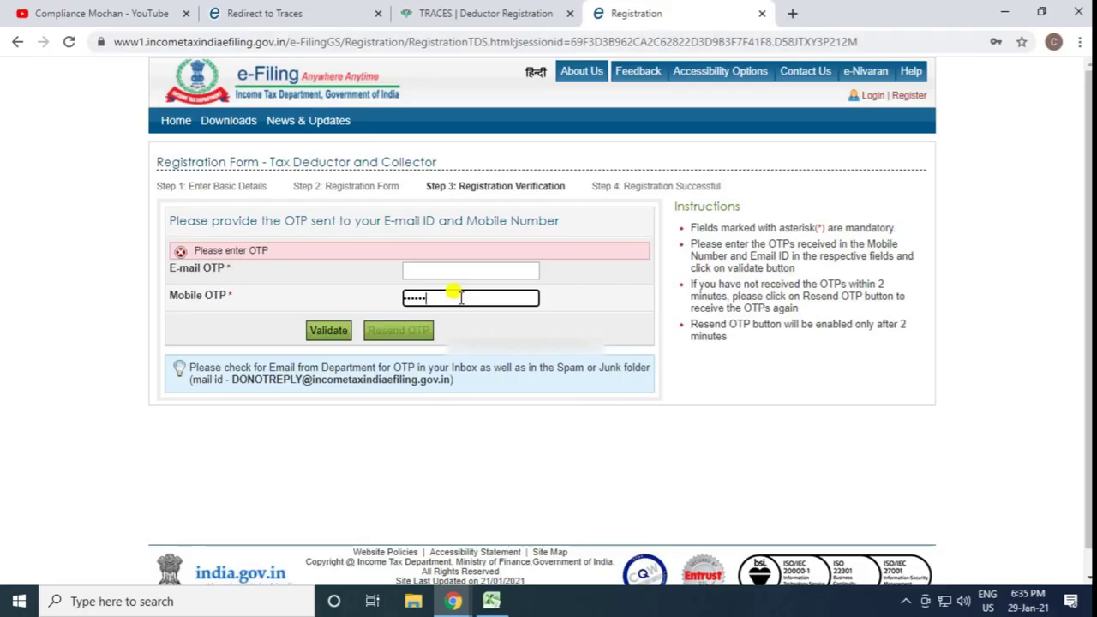
click(412, 273)
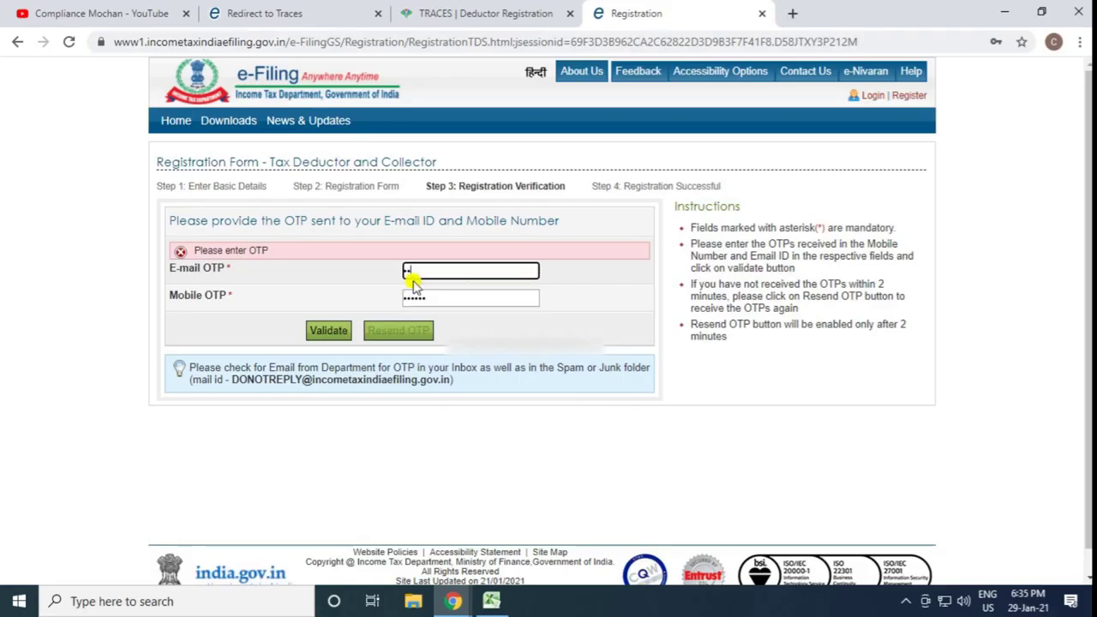
text(******)
click(328, 329)
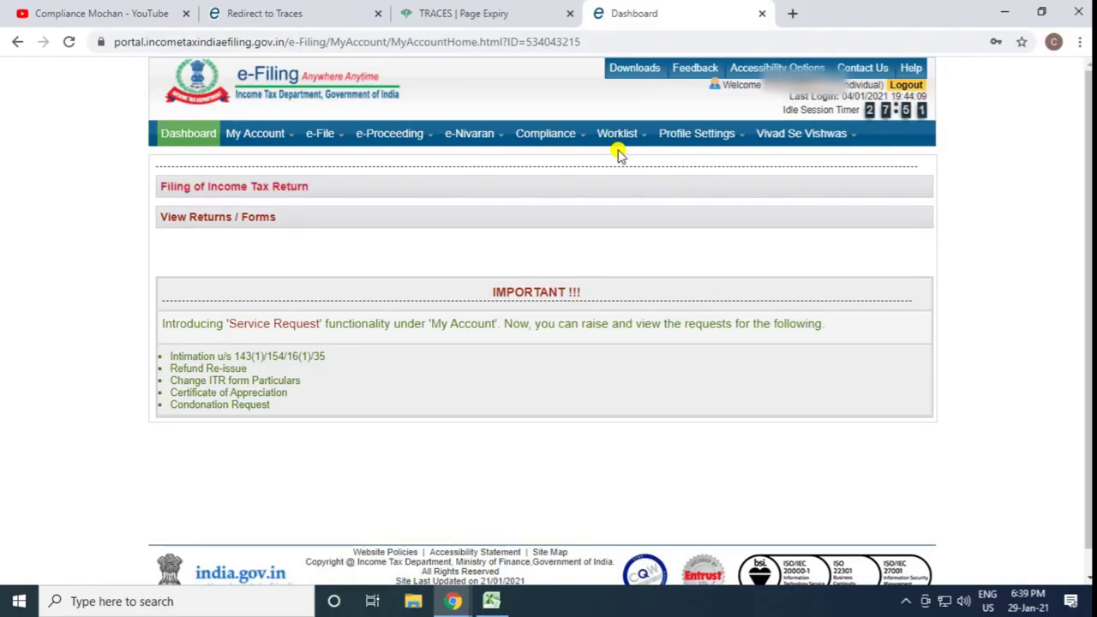
From Worklist > For Your Action, open the pending deductor registration request in row 1
mouse_move(614, 135)
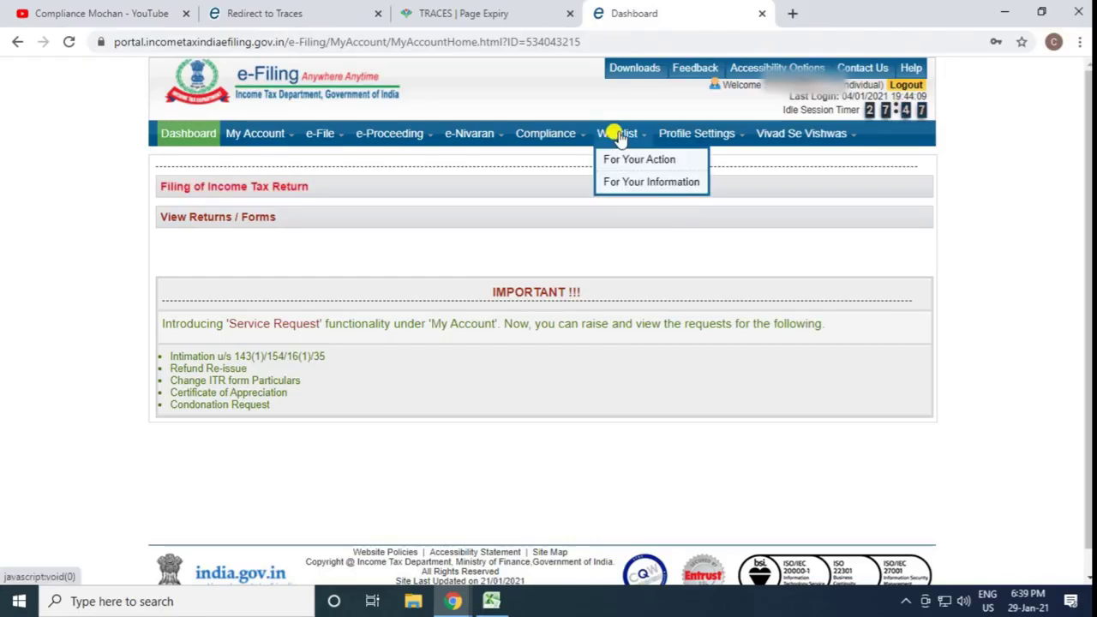
click(622, 158)
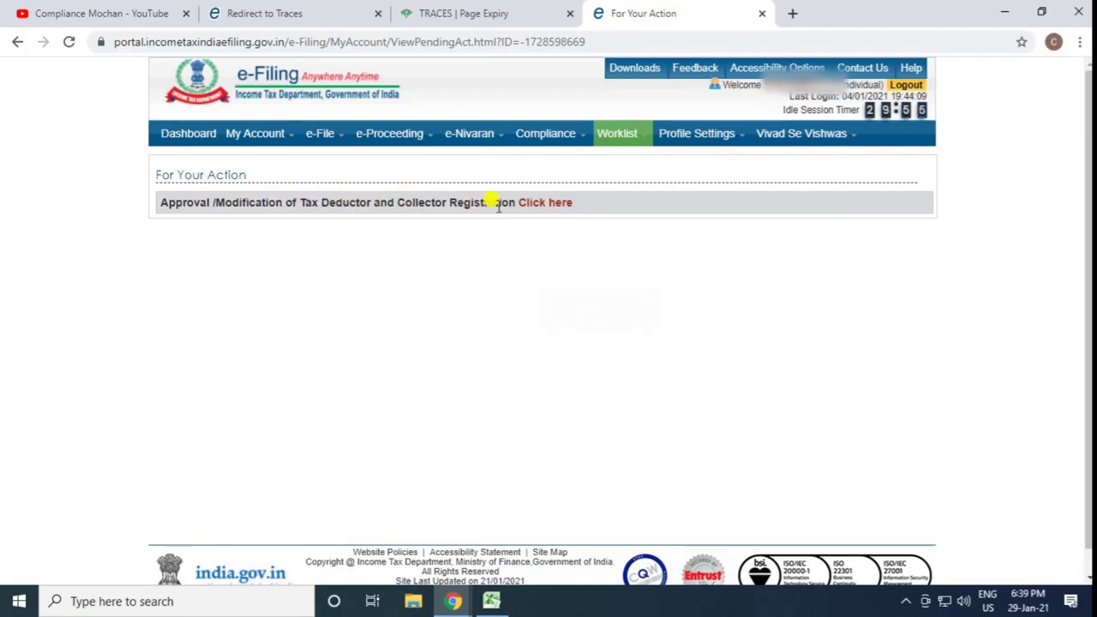
click(555, 203)
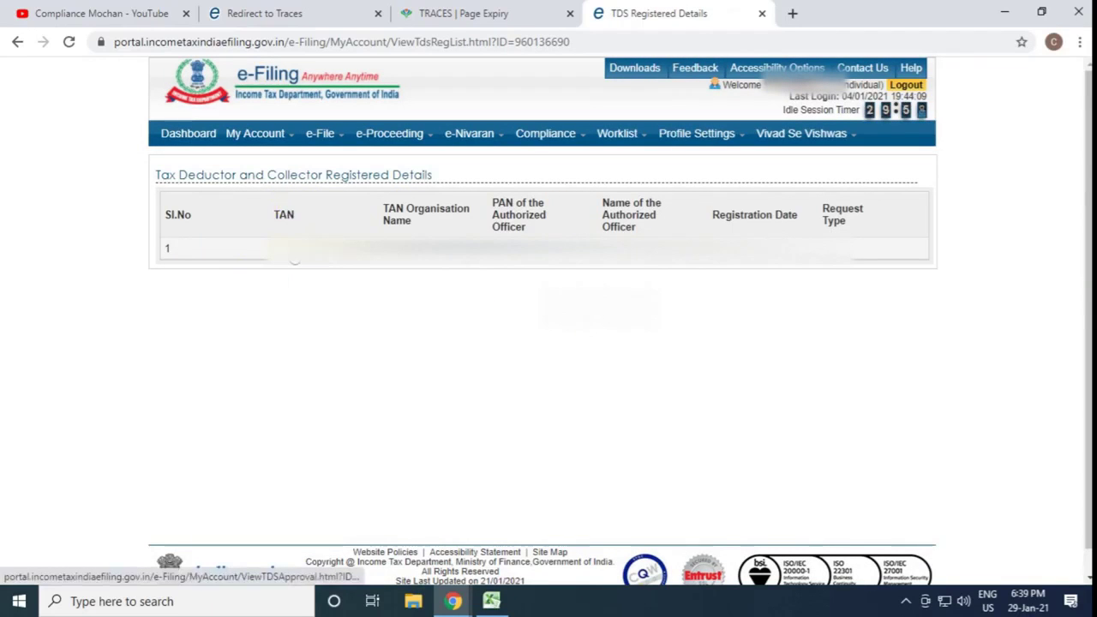
click(283, 249)
Approve the TAN registration request with the comment "This is My Tan No. Only"
scroll(318, 323, down, 3)
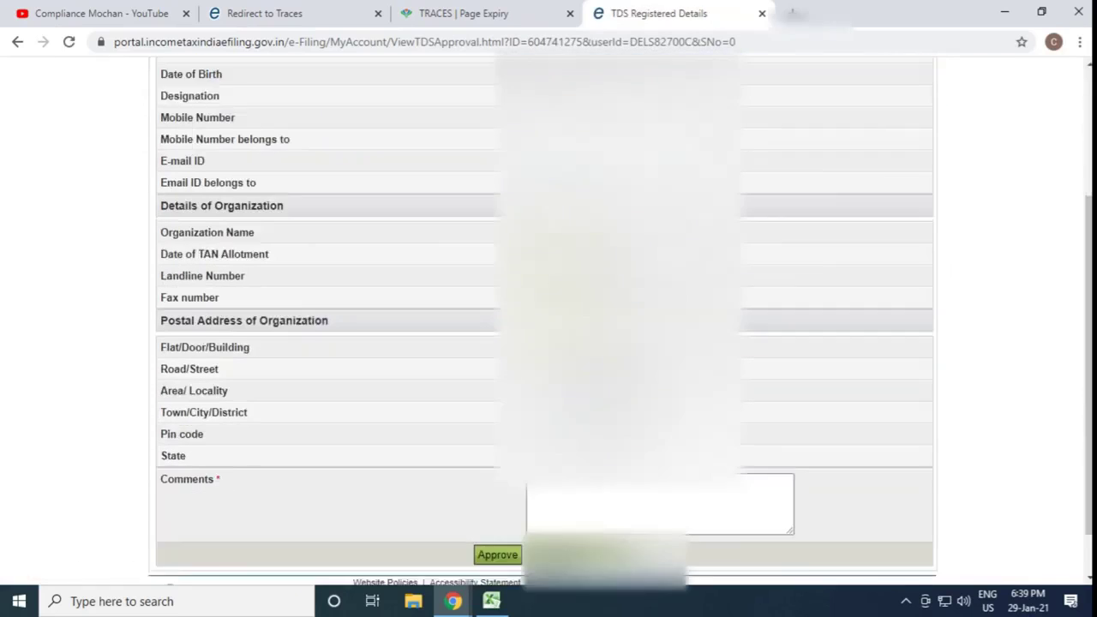
click(551, 424)
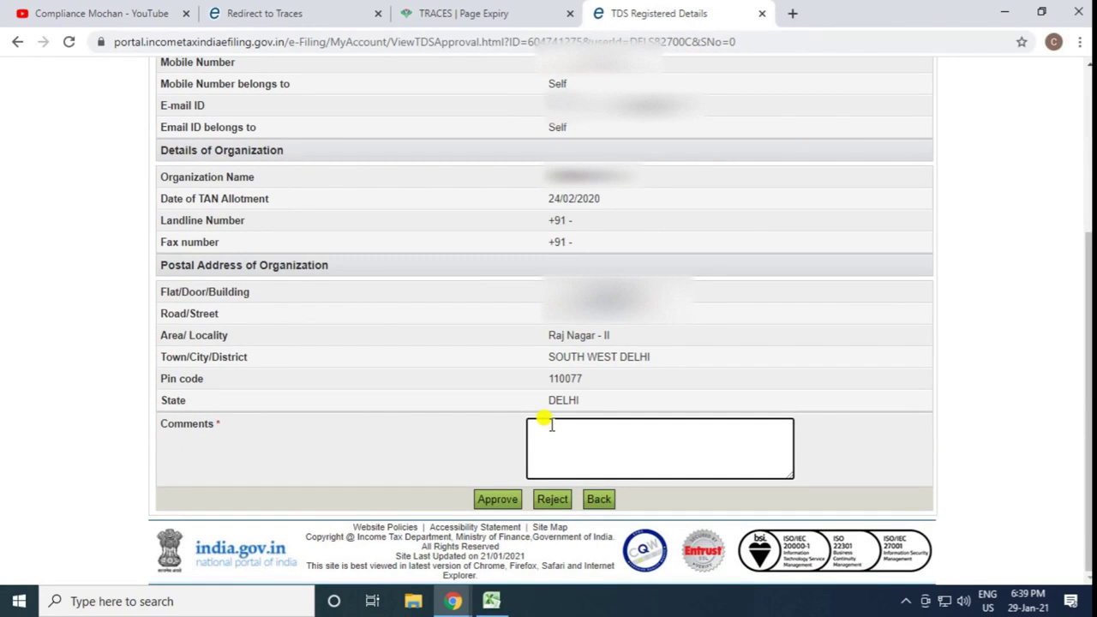
text(This is My Pan)
key(BackSpace)
key(BackSpace)
text(Tan Card)
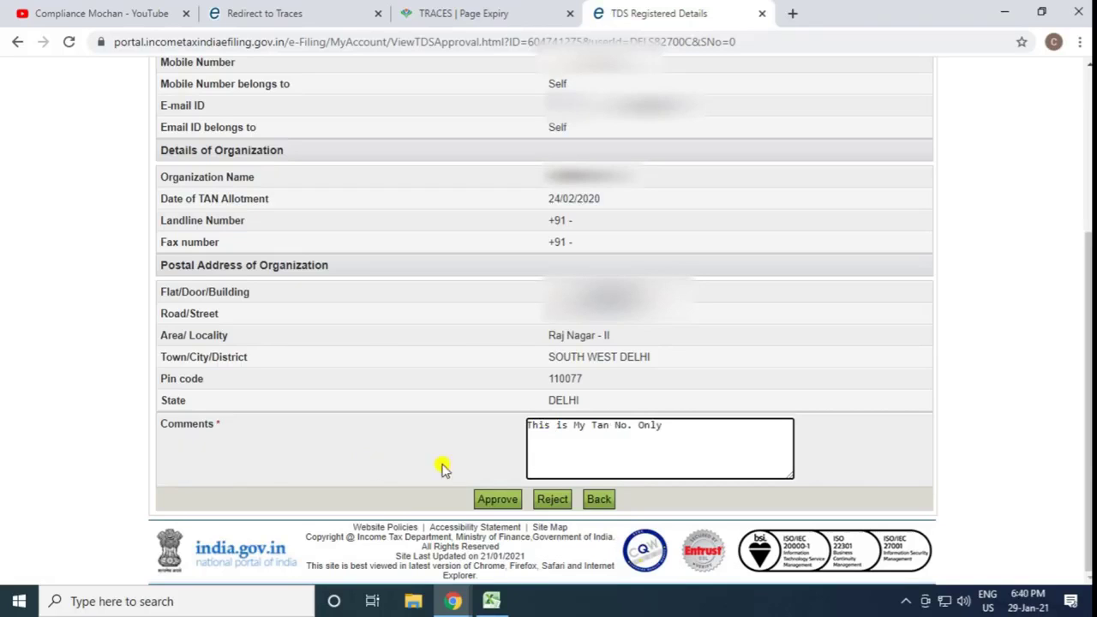
click(492, 504)
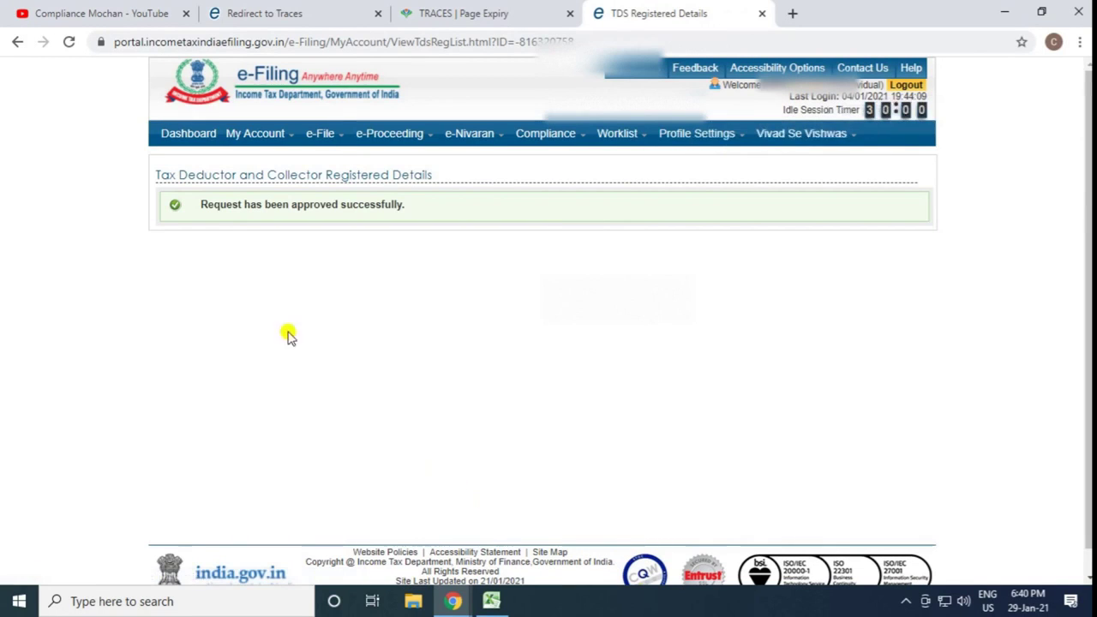